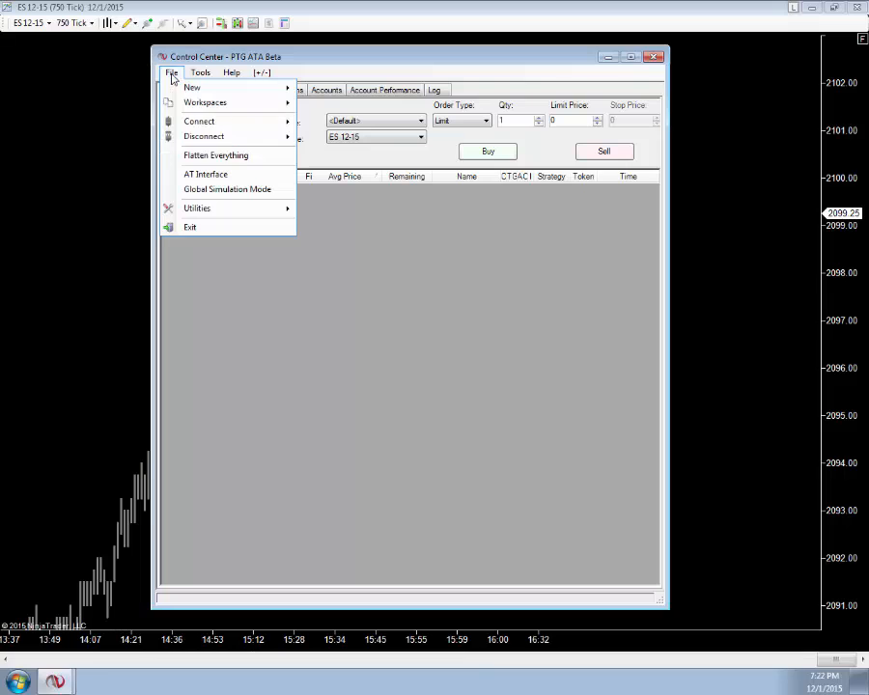
Step: Import the PolarisTradingGroupATA.zip NinjaScript archive from the Desktop
mouse_move(212, 211)
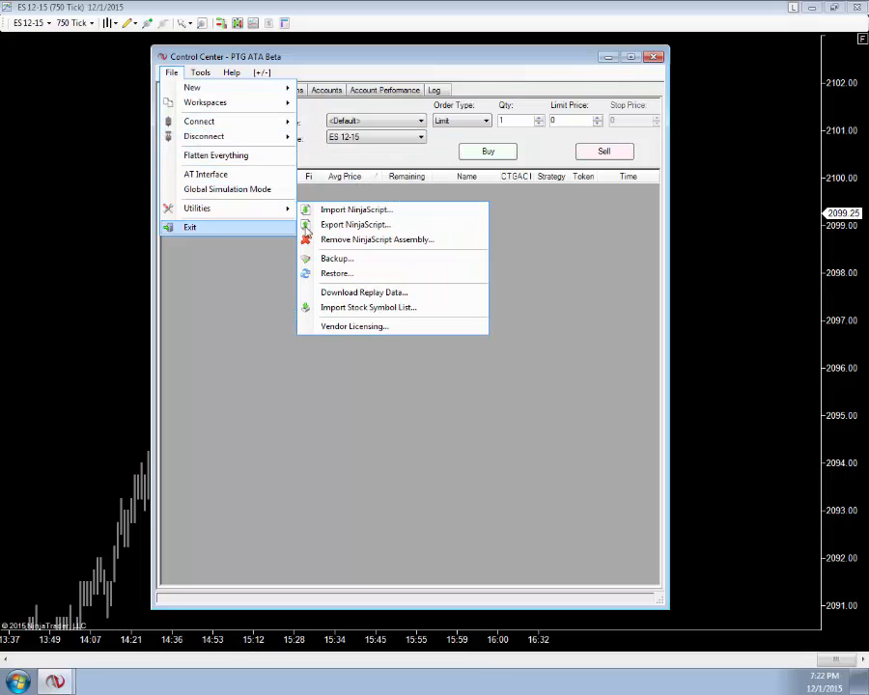
left_click(343, 210)
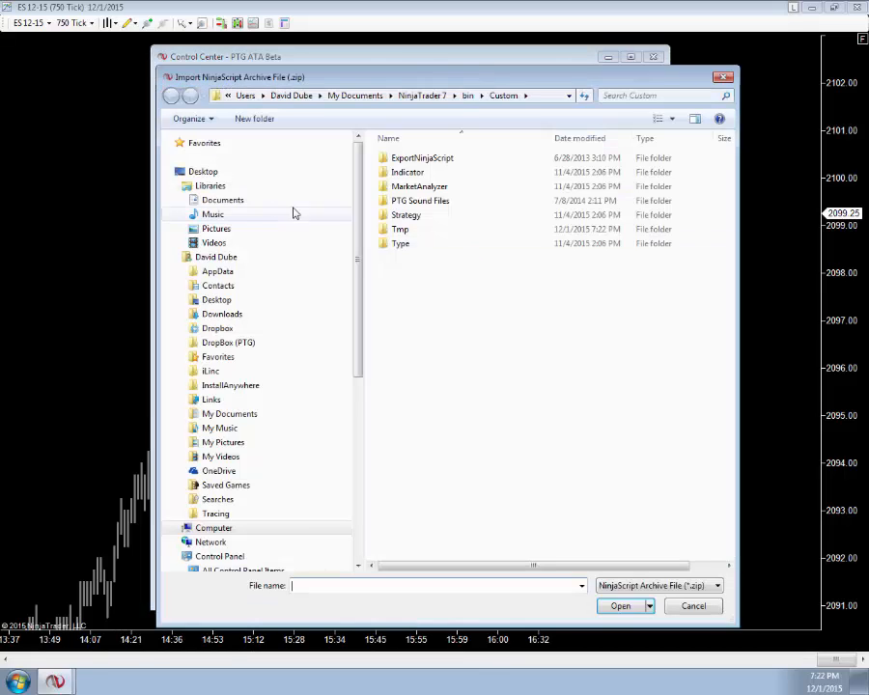
left_click(205, 172)
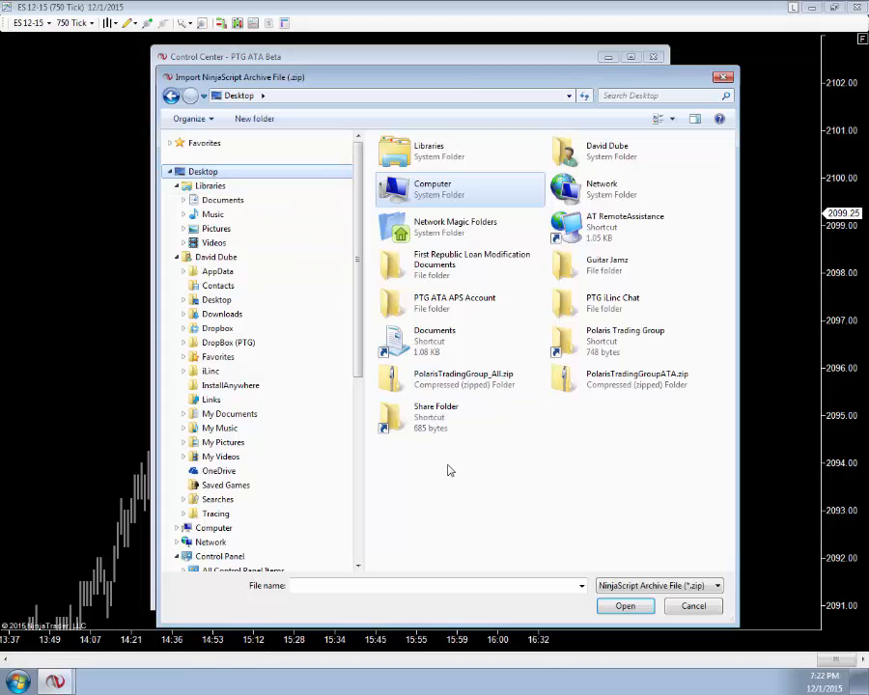
double_click(565, 382)
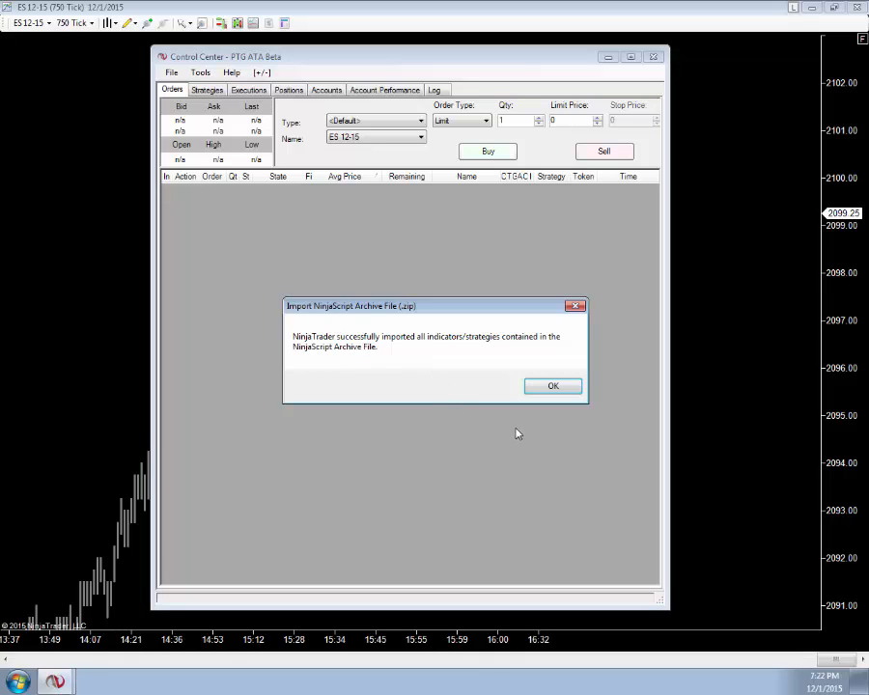
left_click(549, 389)
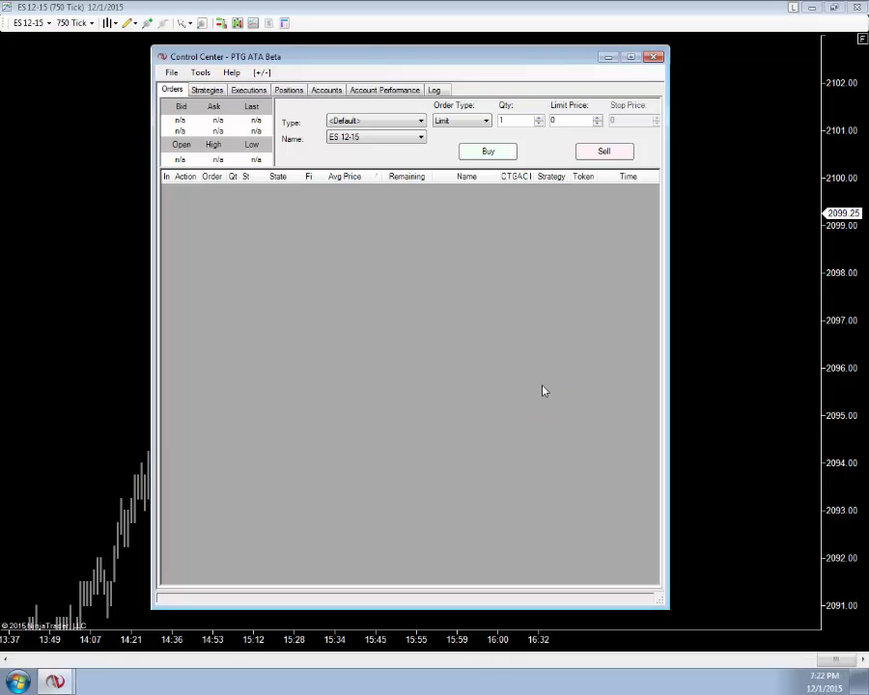
Step: Connect to the DTN IQFeed data feed and minimize the Control Center window
left_click(171, 74)
mouse_move(246, 124)
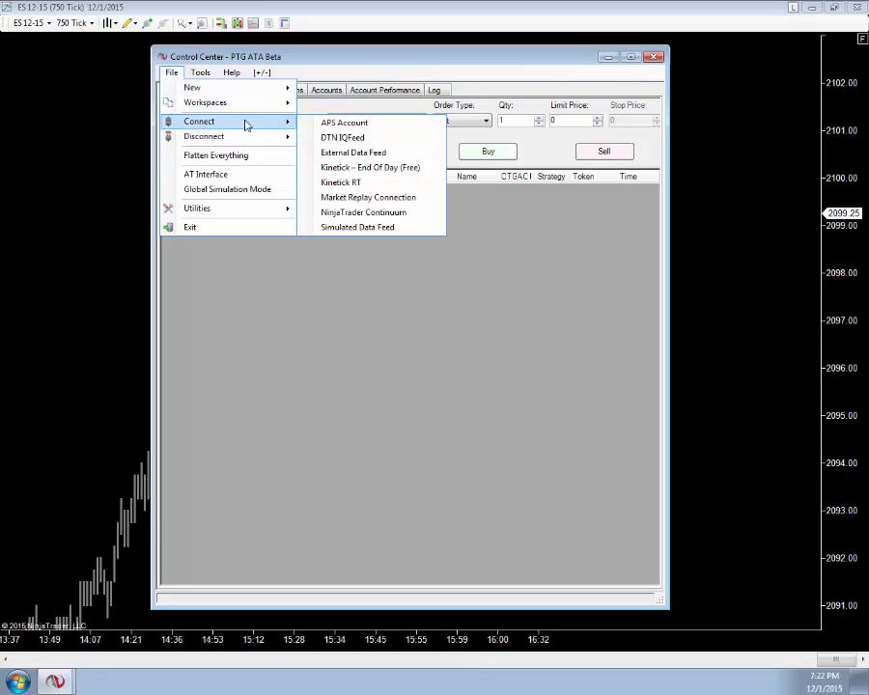
left_click(342, 141)
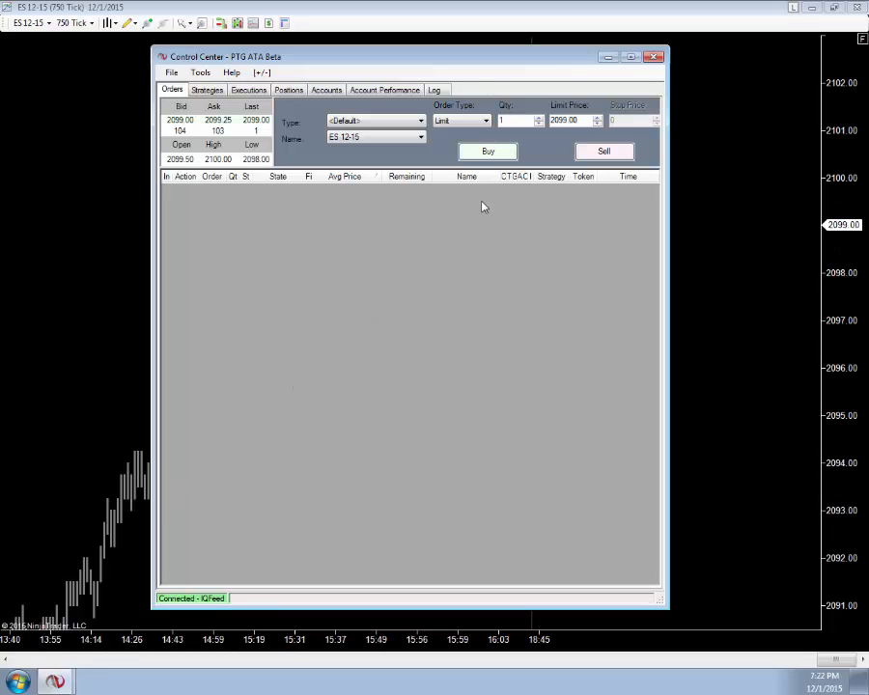
left_click(607, 57)
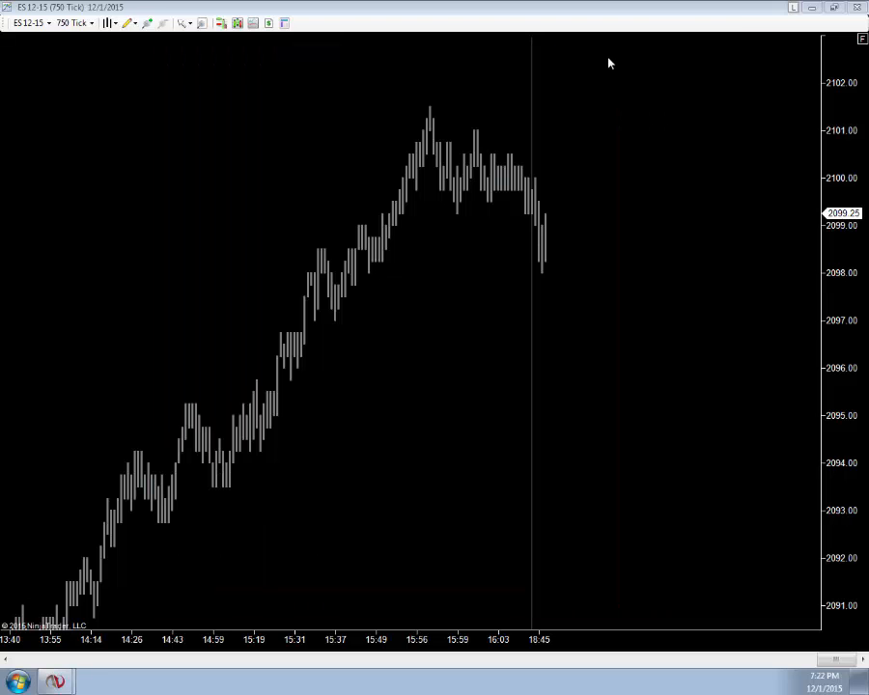
Step: Open the chart's Strategies dialog and add the Polaris TradingGroup ATA ver 1.0 strategy
left_click(862, 40)
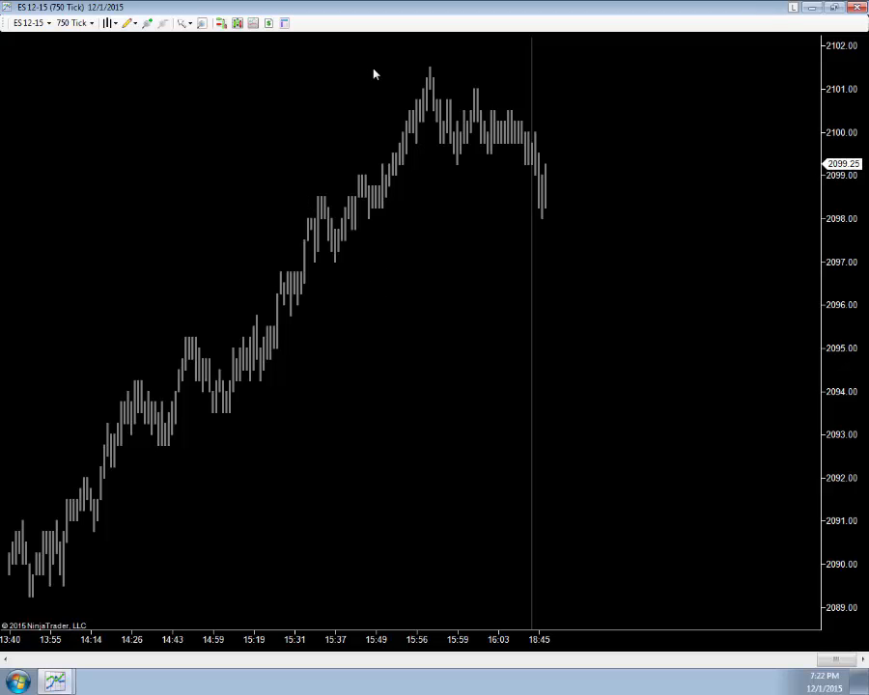
right_click(407, 290)
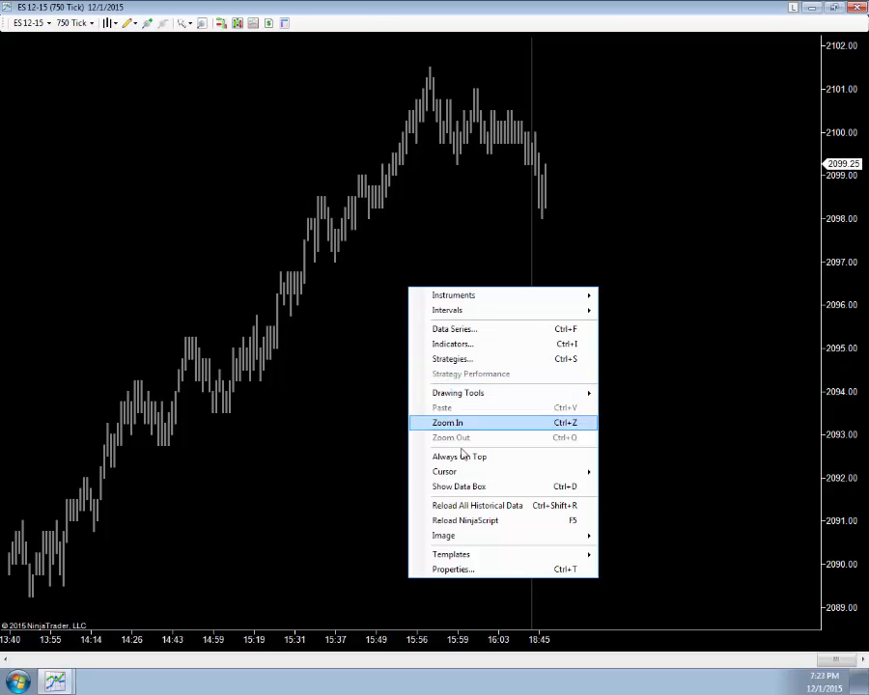
left_click(451, 363)
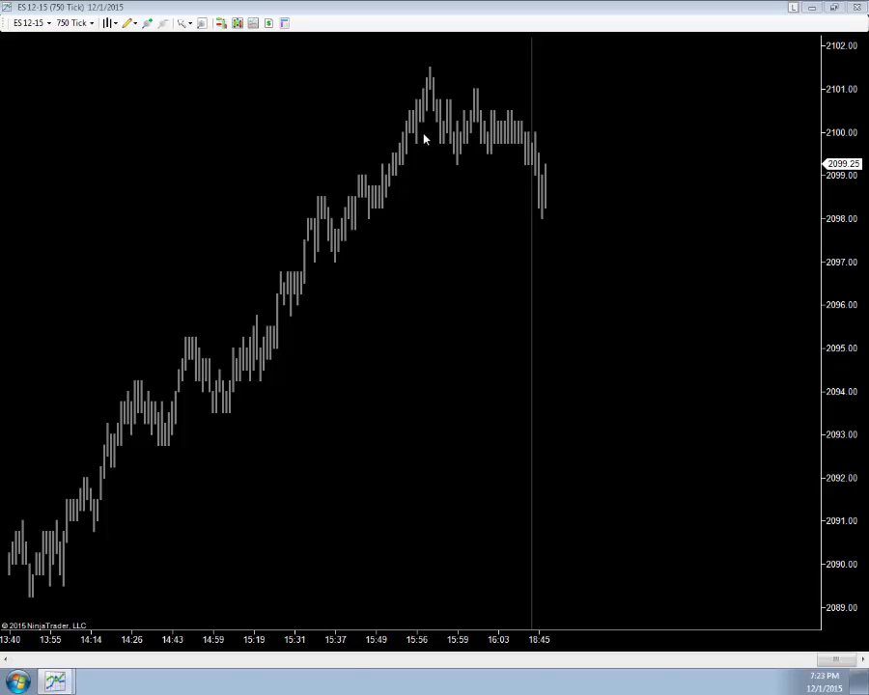
left_click_drag(381, 174, 285, 67)
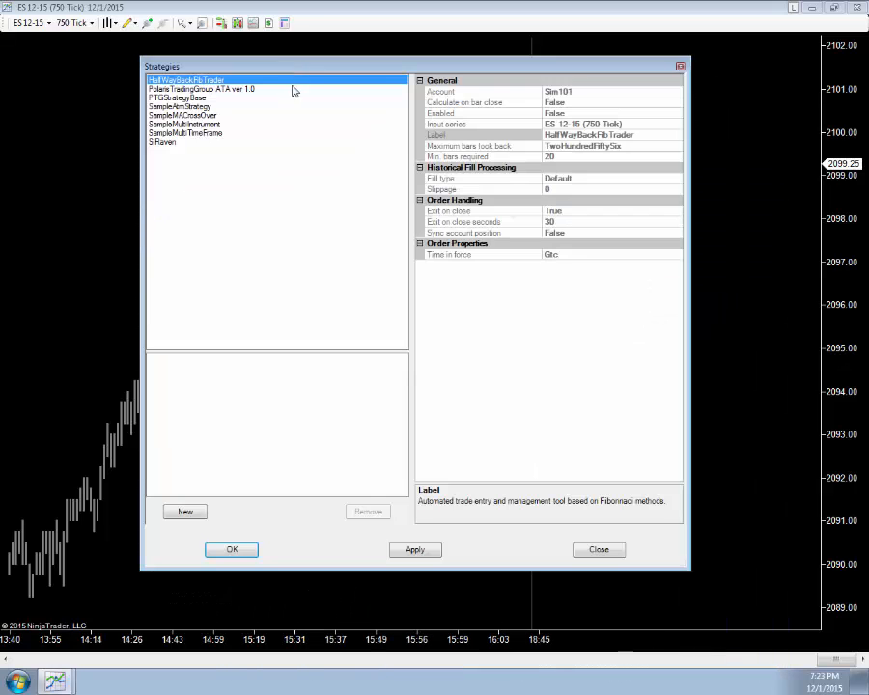
left_click(159, 89)
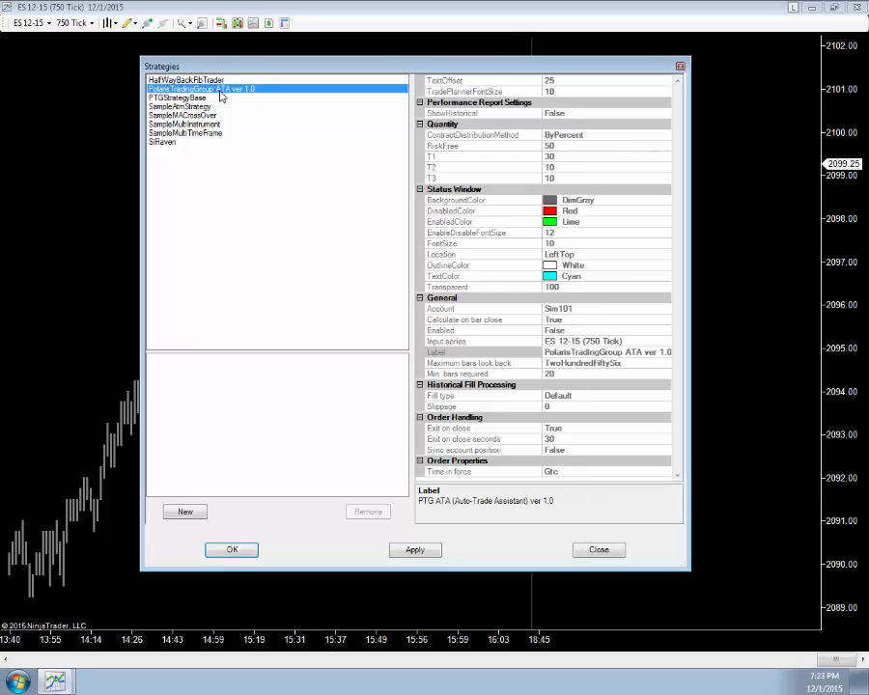
double_click(220, 95)
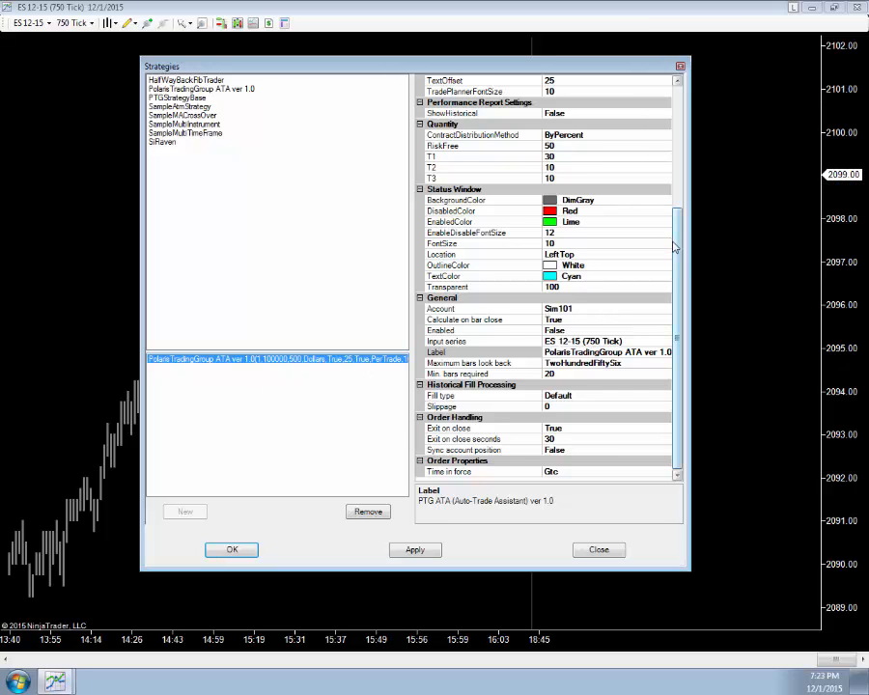
Step: Review the Dynamic Risk/Reward Mode options and set StopOffset to 1
left_click_drag(681, 277, 684, 145)
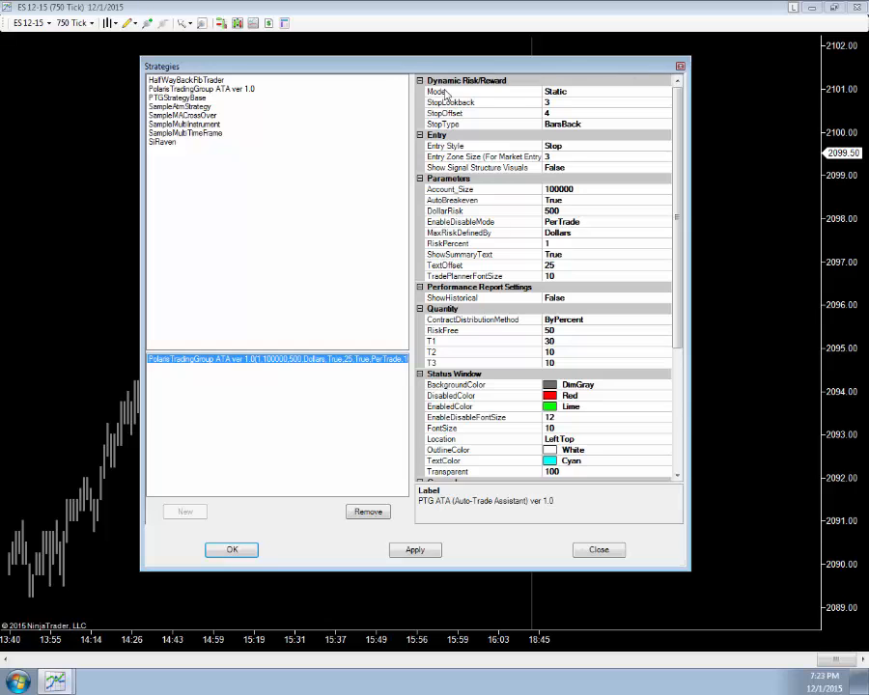
left_click(668, 94)
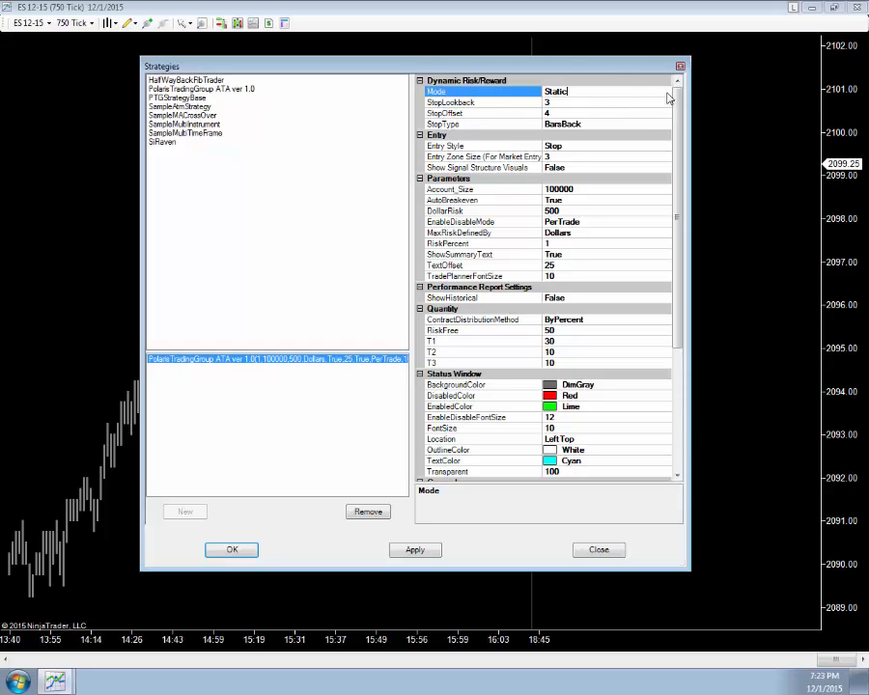
left_click(665, 91)
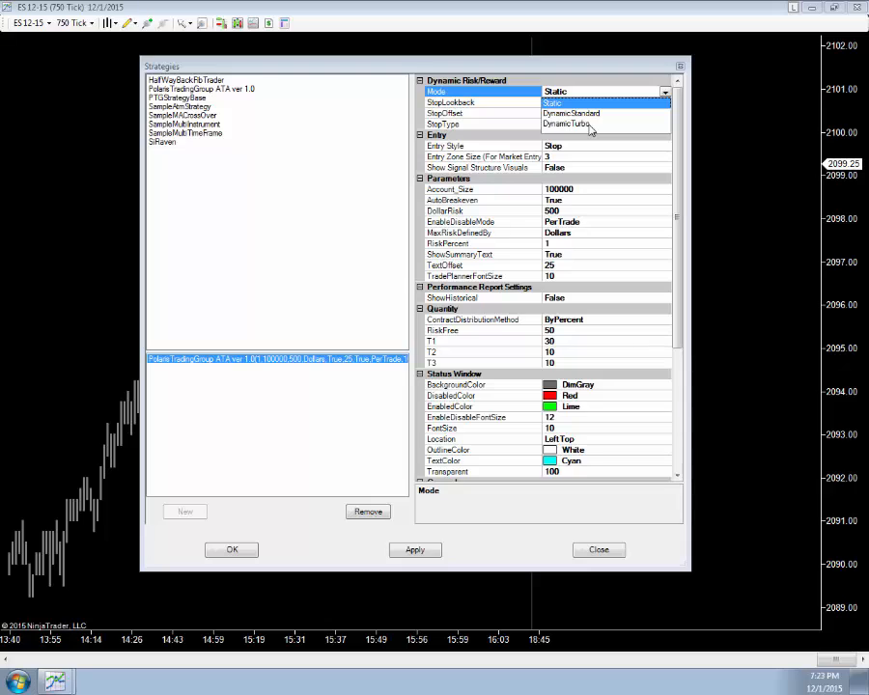
left_click(547, 72)
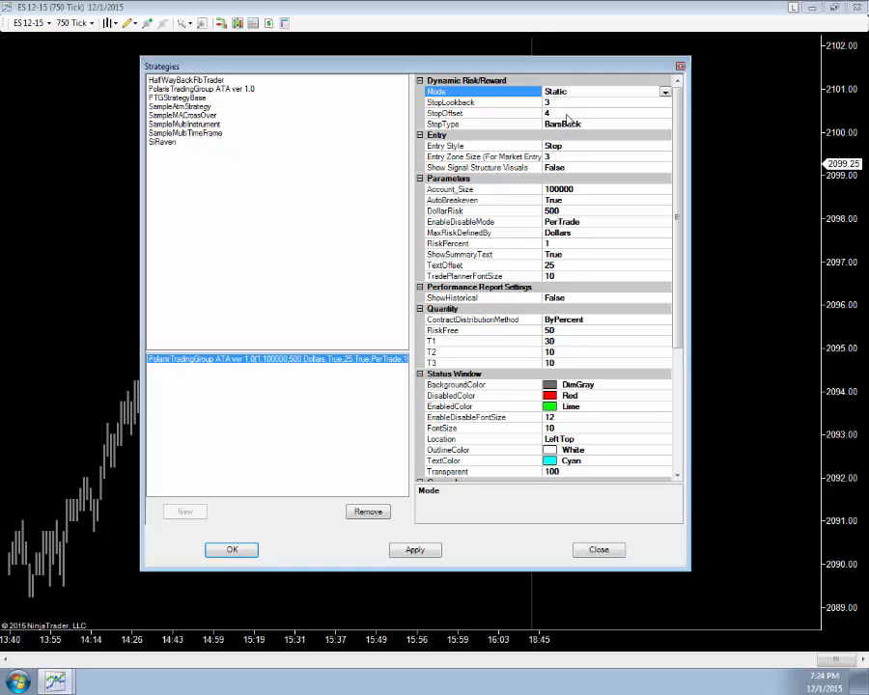
left_click(526, 114)
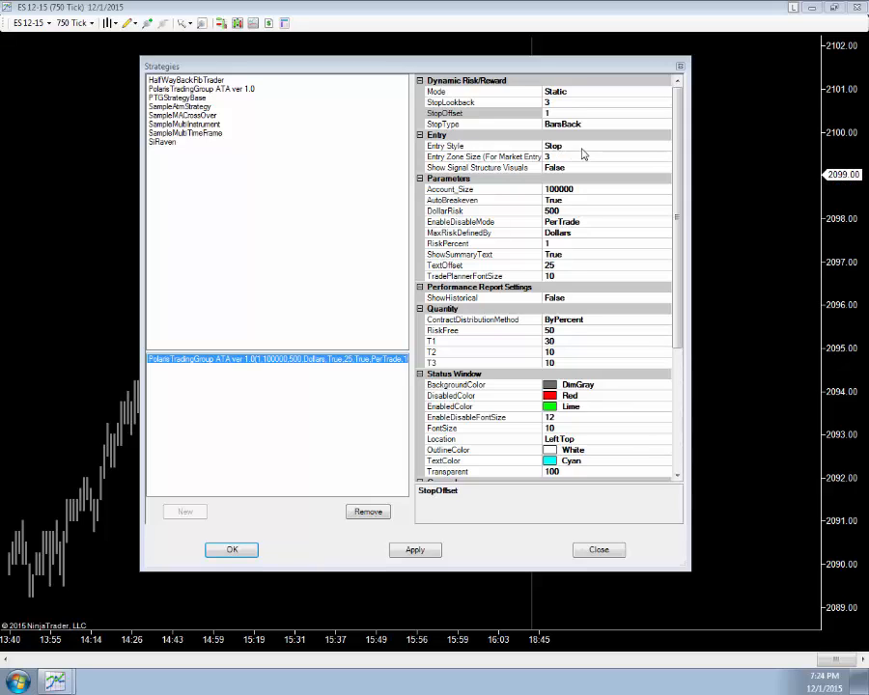
Step: Switch the Entry Style to Market and back to Stop
left_click(661, 146)
left_click(664, 145)
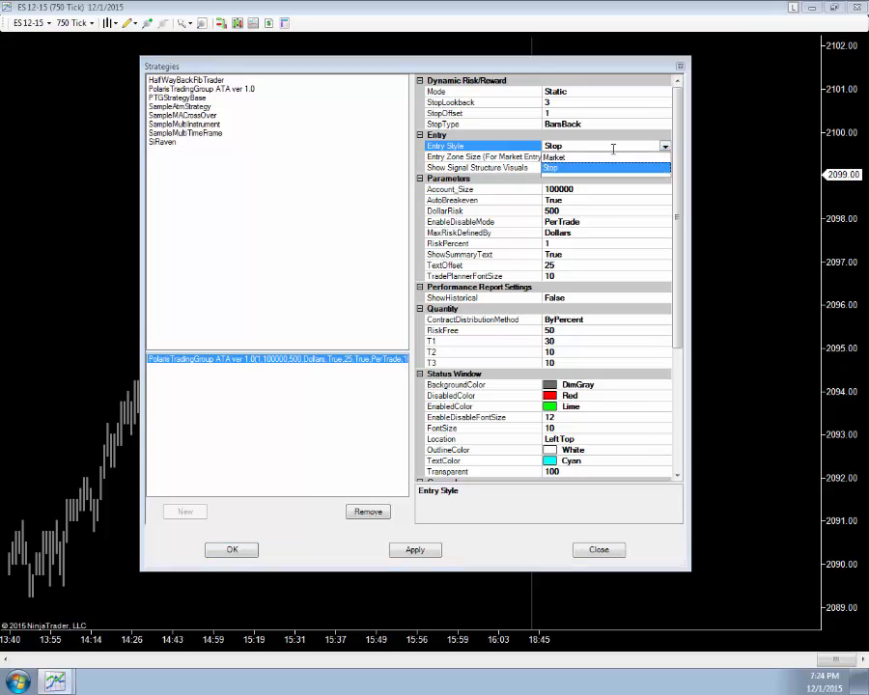
left_click(555, 156)
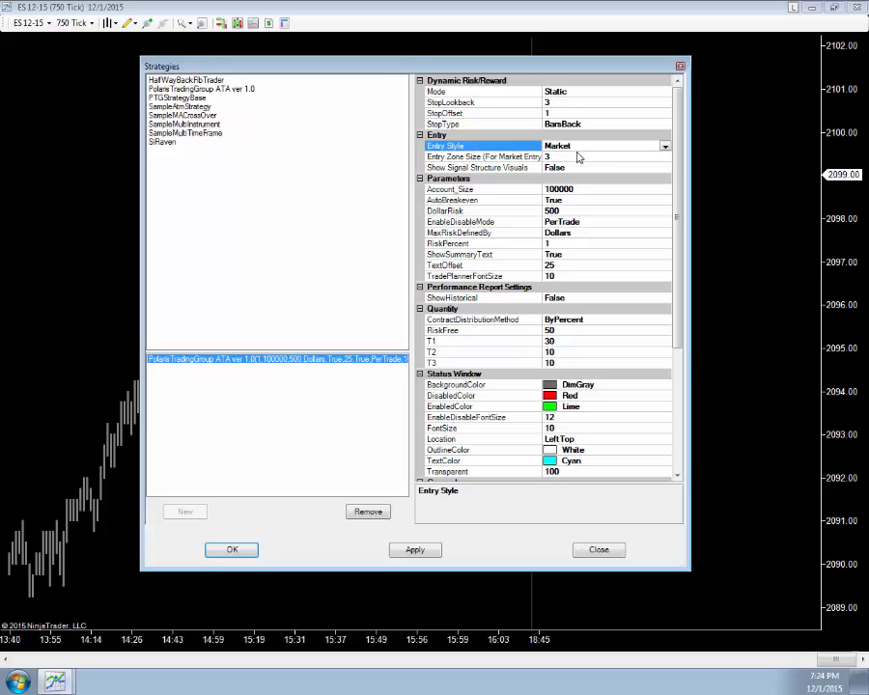
left_click(664, 147)
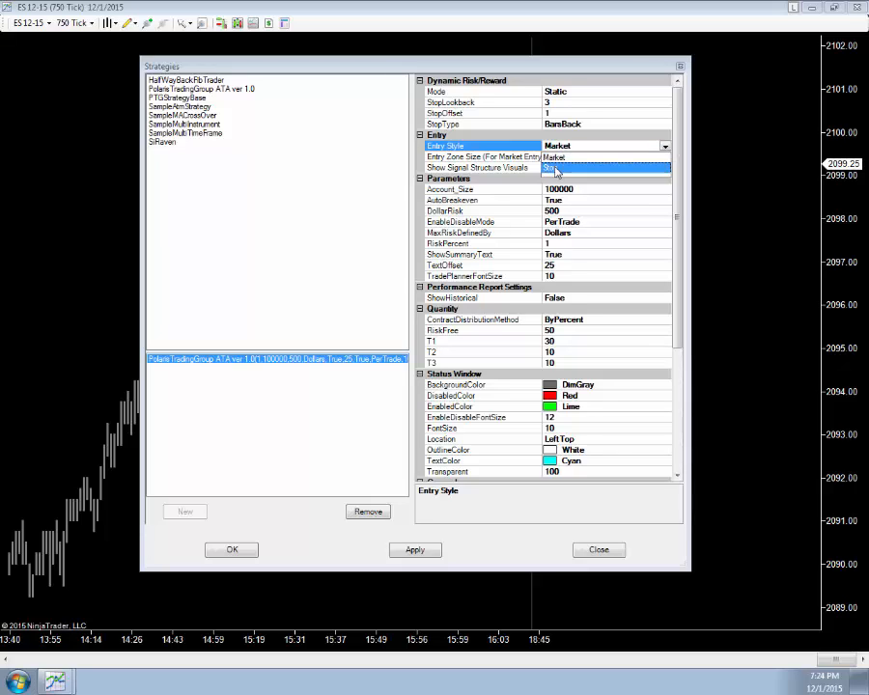
left_click(555, 169)
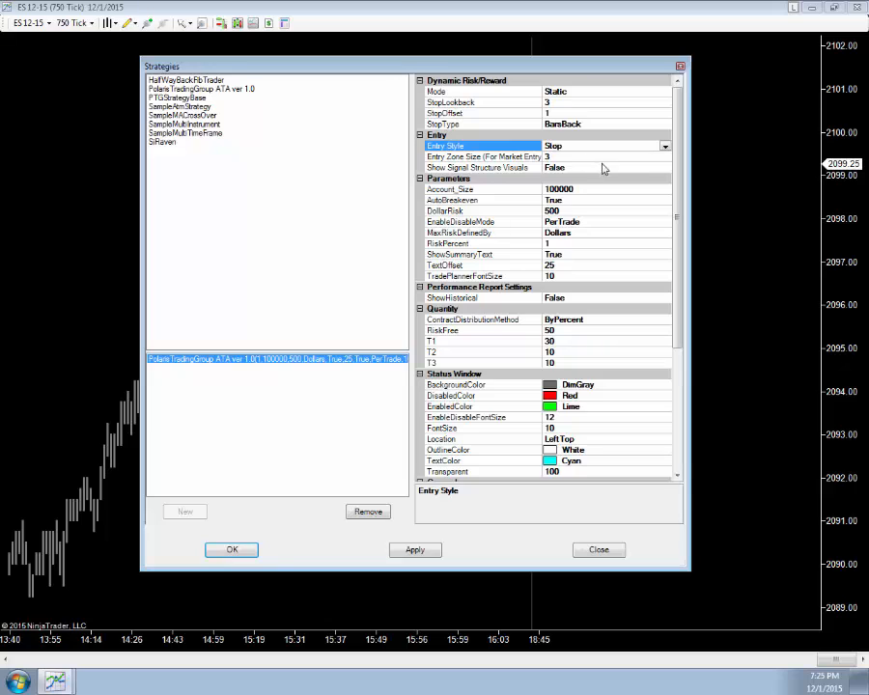
Step: Set Entry Zone Size to 2, switching Entry Style to Market and back to Stop
left_click(664, 146)
left_click(555, 156)
left_click(554, 158)
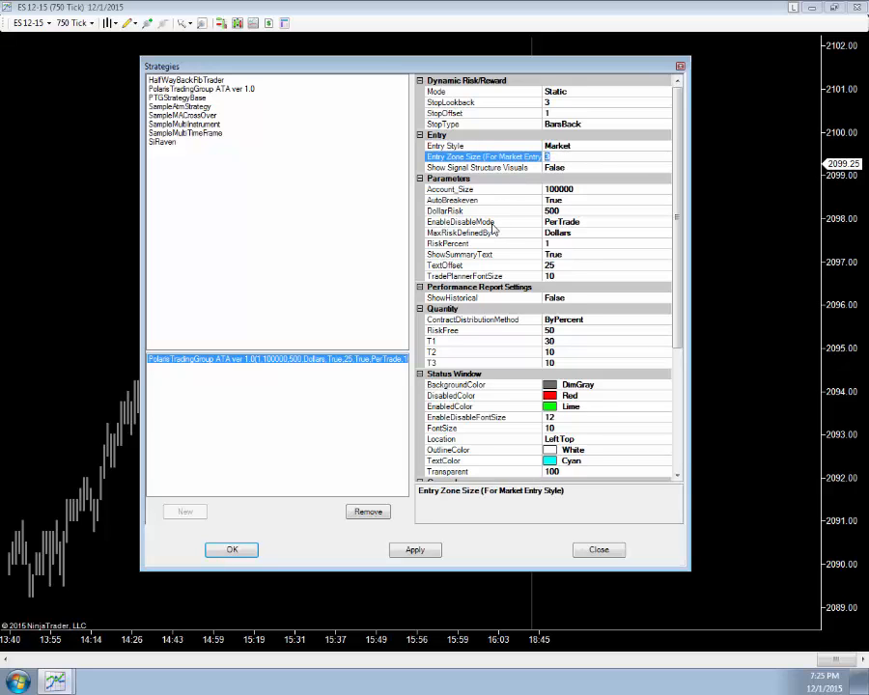
type("2")
left_click(665, 146)
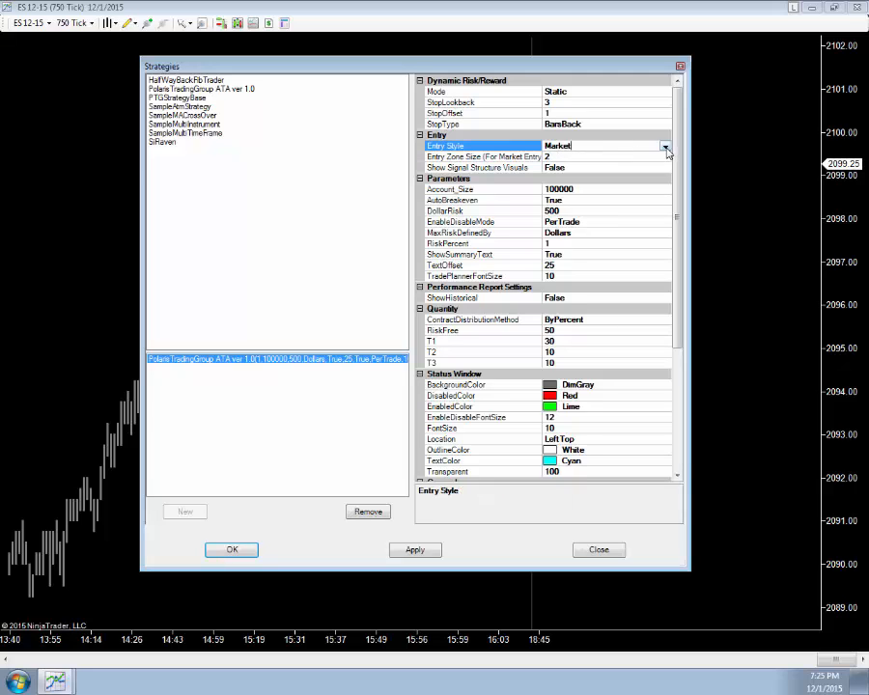
left_click(665, 146)
left_click(554, 169)
Step: Set Show Signal Structure Visuals to True
left_click(665, 169)
left_click(665, 169)
left_click(579, 180)
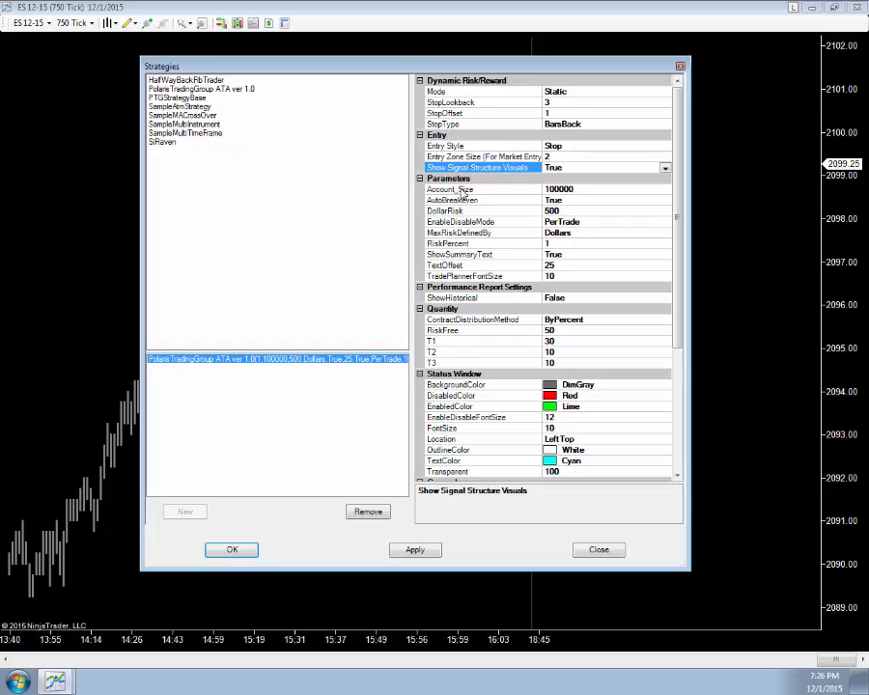
Step: Set the Account_Size parameter to 20000
left_click(585, 189)
double_click(585, 189)
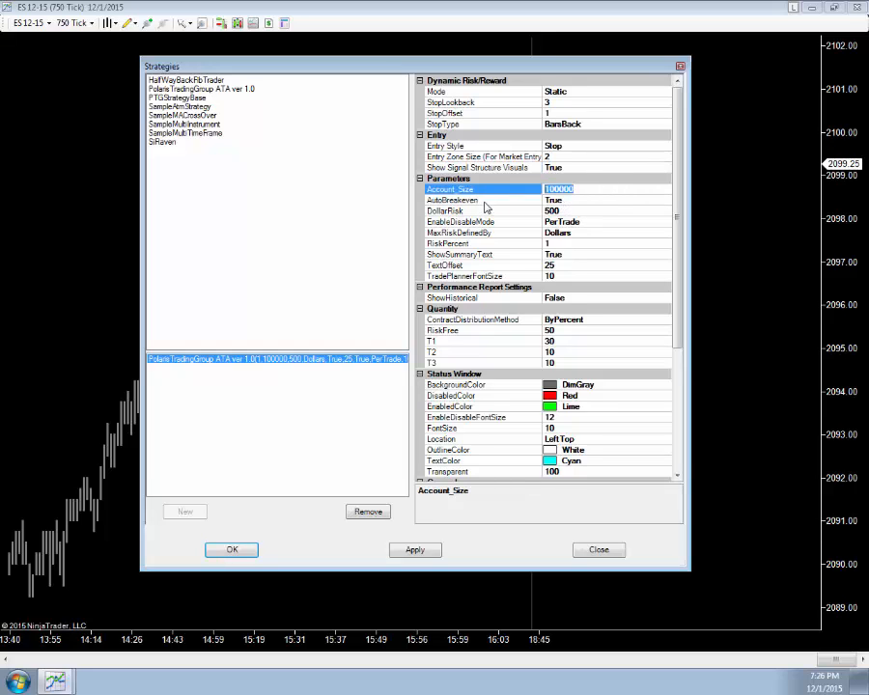
type("20000")
Step: Review the AutoBreakeven options in the Parameters section
left_click(664, 200)
left_click(664, 200)
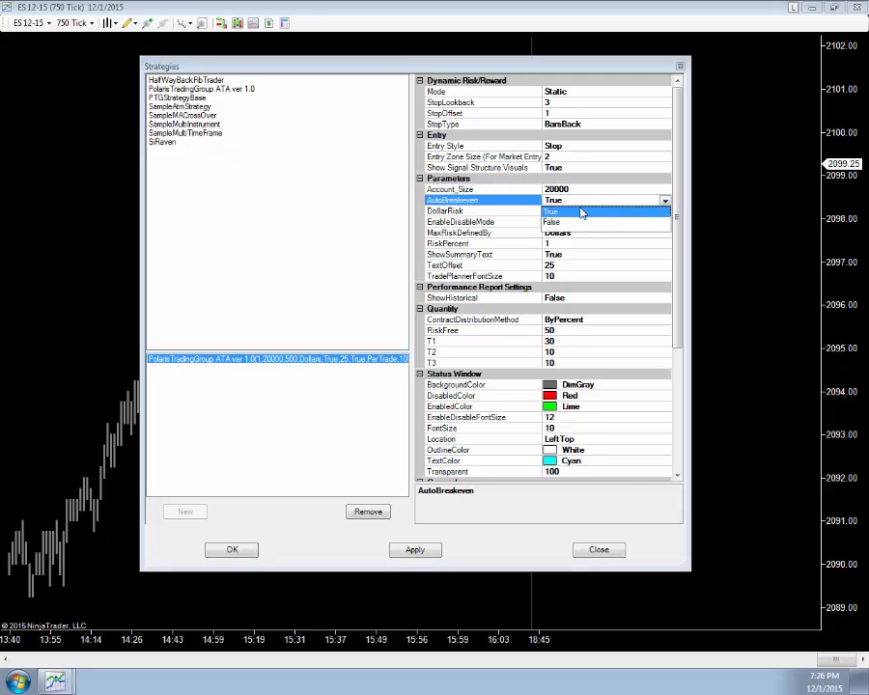
left_click(665, 202)
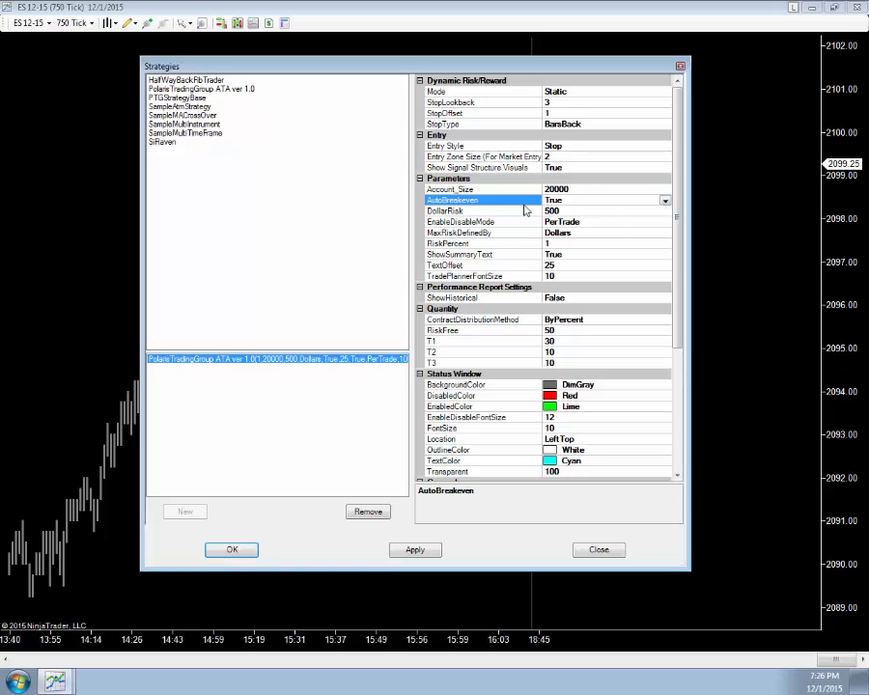
left_click(665, 203)
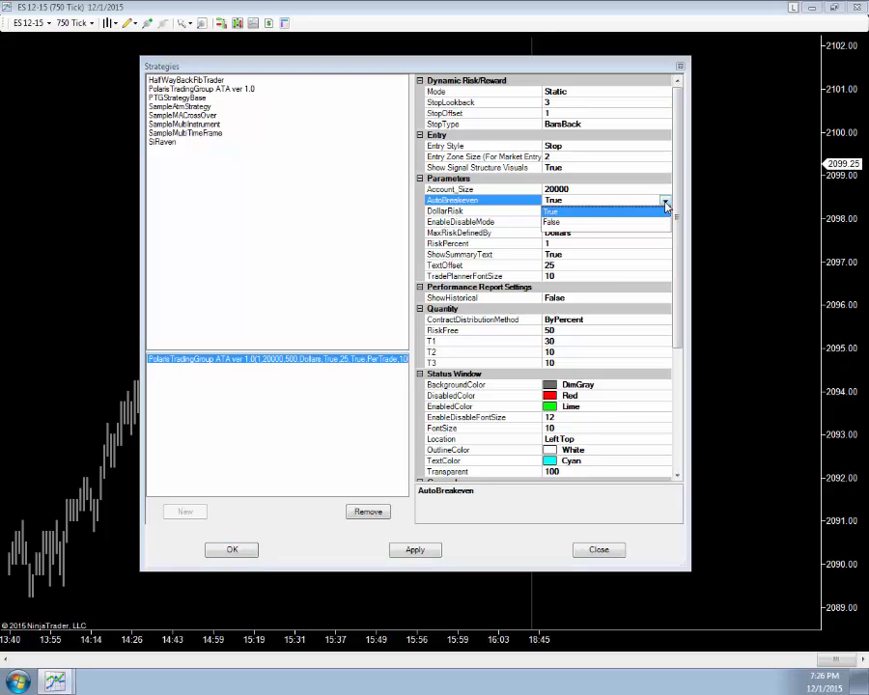
left_click(727, 208)
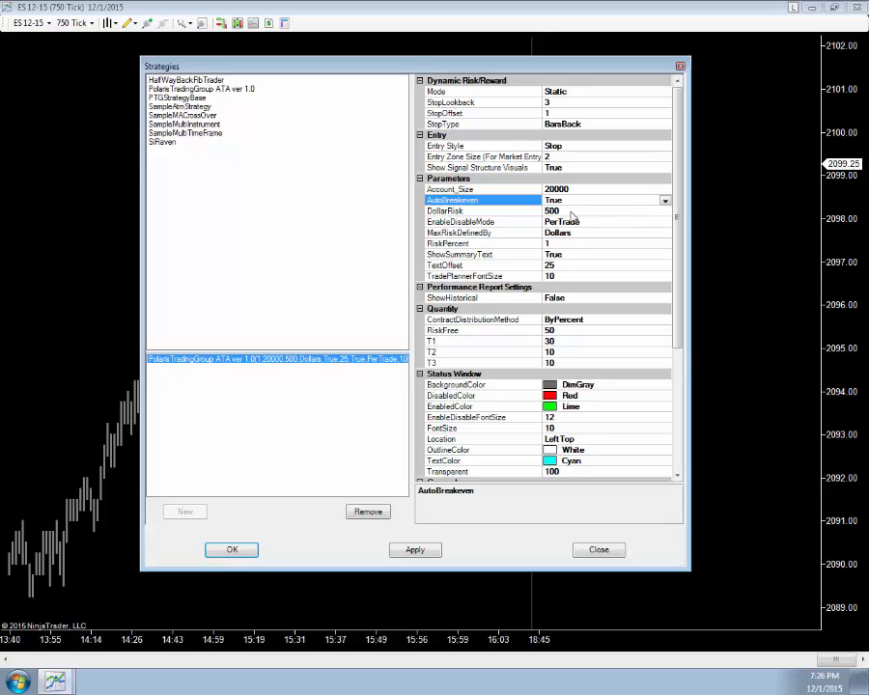
Step: Set the DollarRisk parameter to 200
left_click(597, 211)
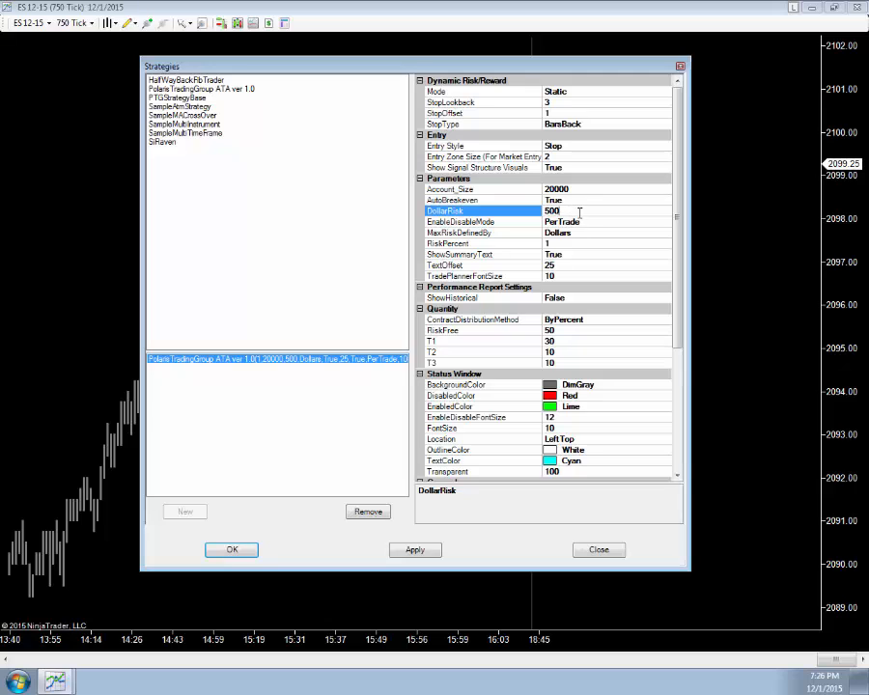
double_click(573, 212)
type("200")
Step: Set MaxRiskDefinedBy to Percentage
left_click(586, 233)
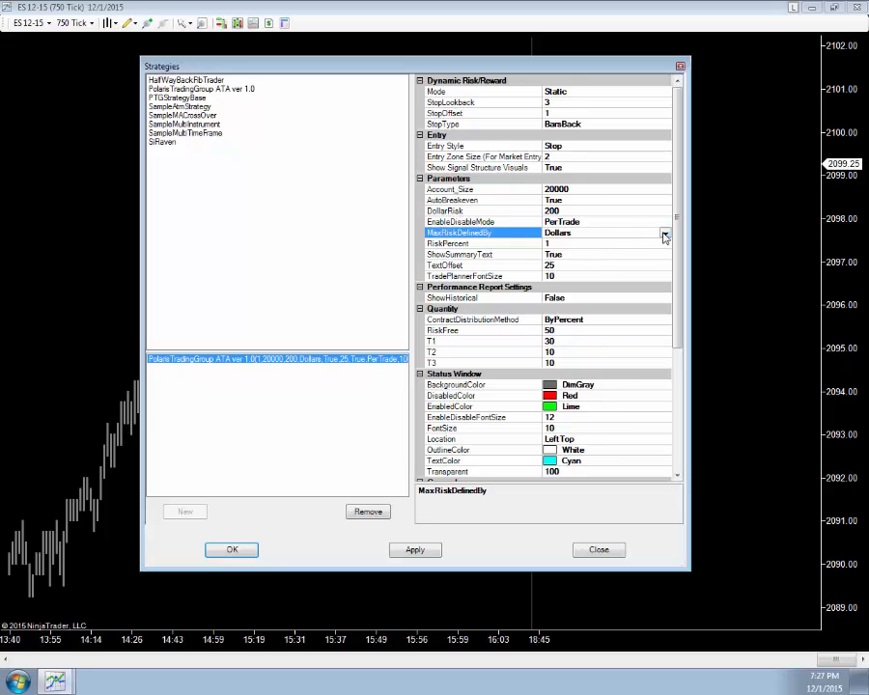
left_click(664, 233)
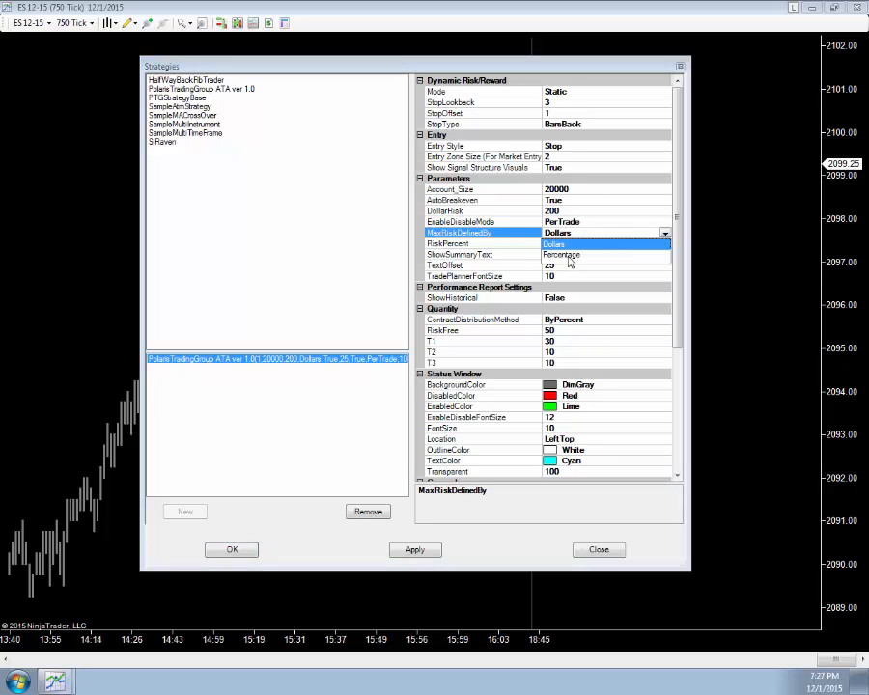
left_click(563, 255)
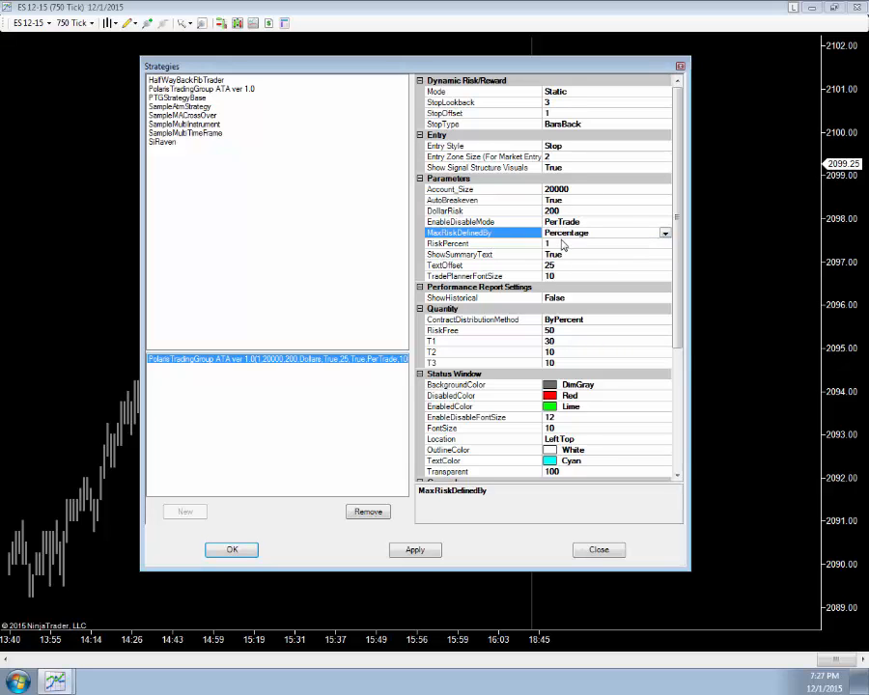
Step: Set MaxRiskDefinedBy back to Dollars
left_click(665, 233)
left_click(563, 244)
Step: Switch EnableDisableMode to Continuous, then return it to PerTrade
left_click(664, 223)
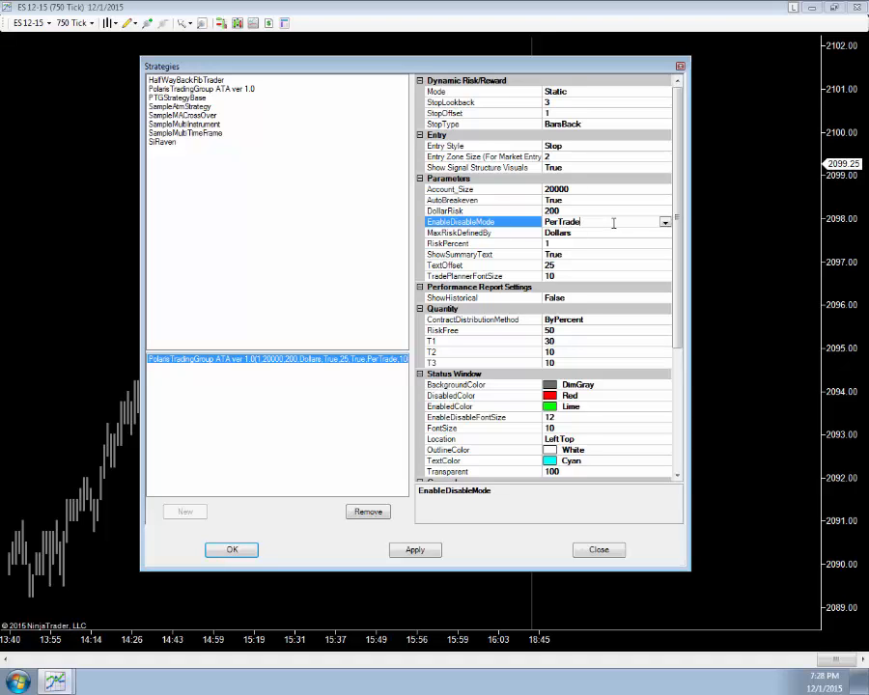
left_click(664, 223)
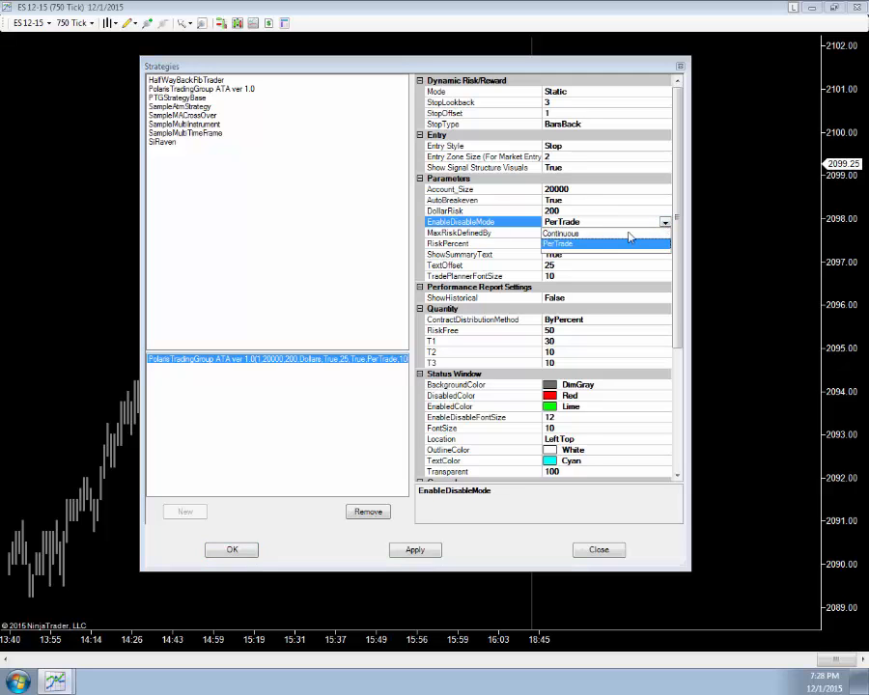
left_click(560, 233)
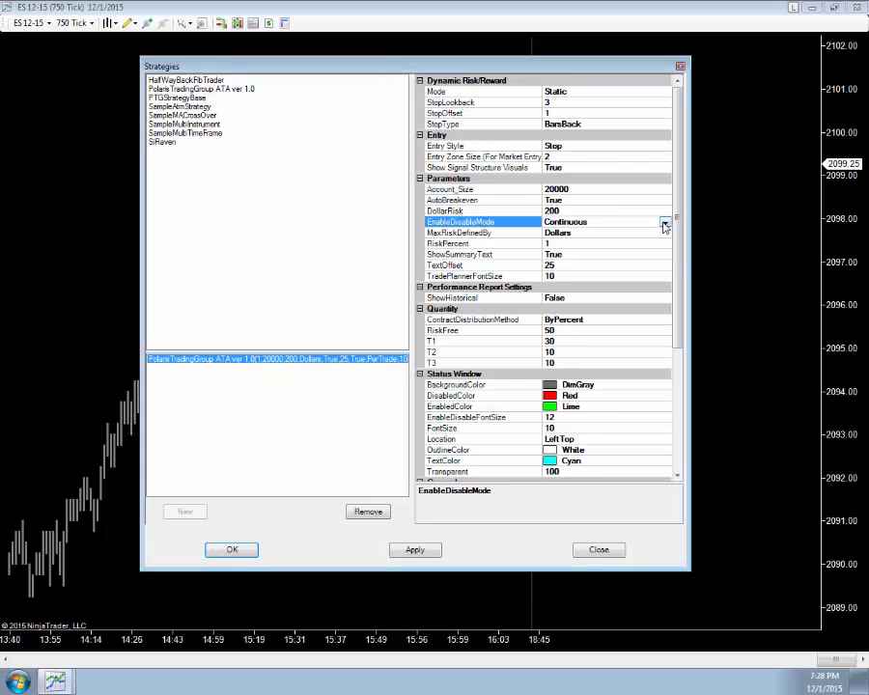
left_click(665, 222)
left_click(569, 245)
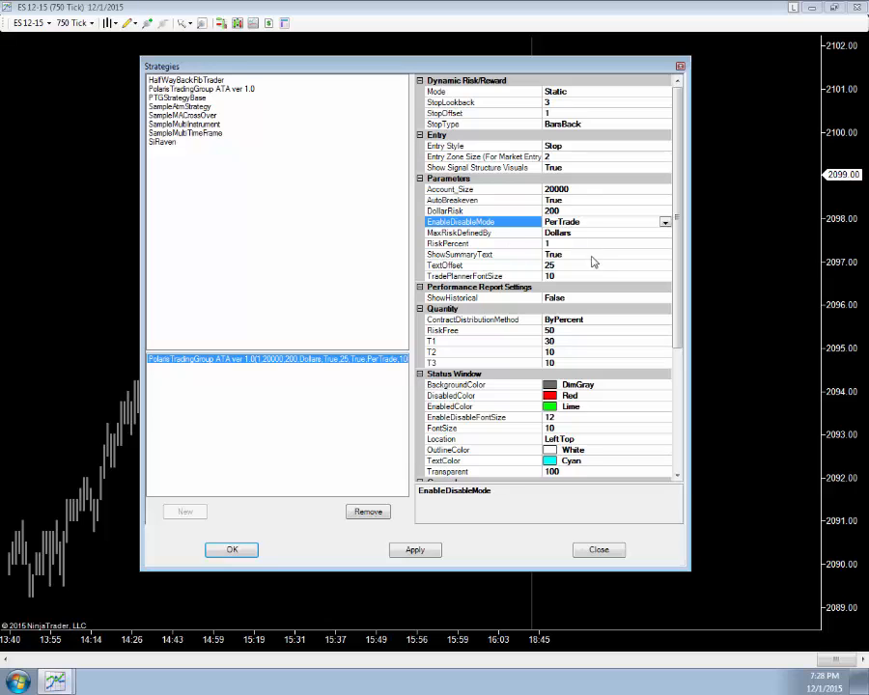
Step: Switch MaxRiskDefinedBy to Percentage, then return it to Dollars
left_click(663, 235)
left_click(664, 234)
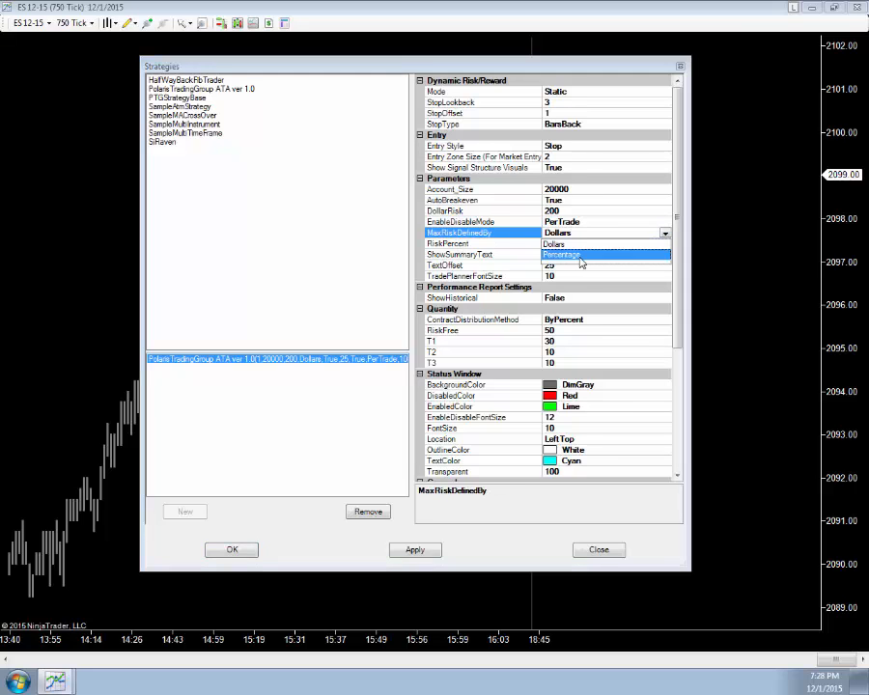
left_click(584, 256)
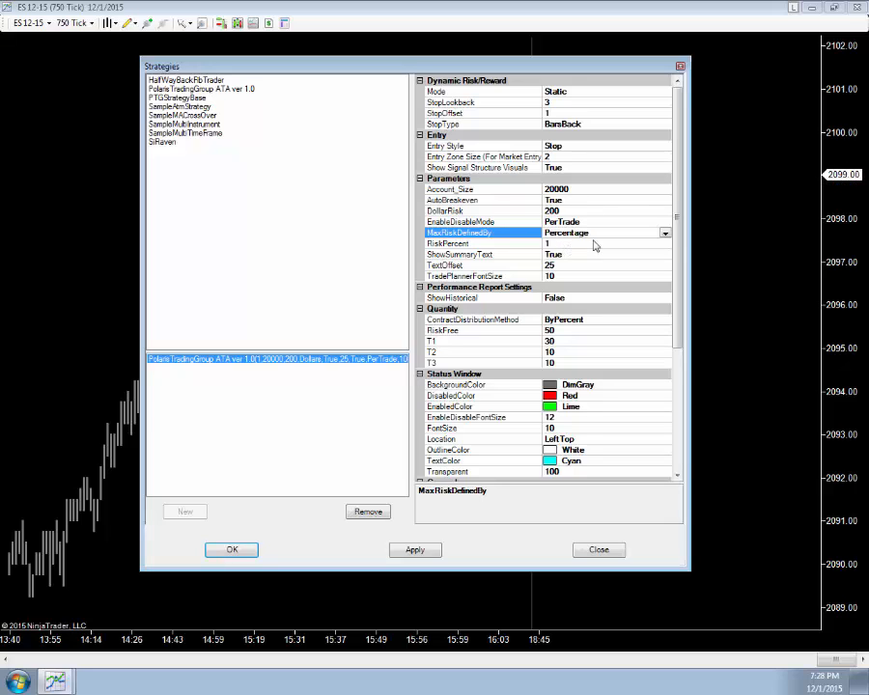
left_click(667, 237)
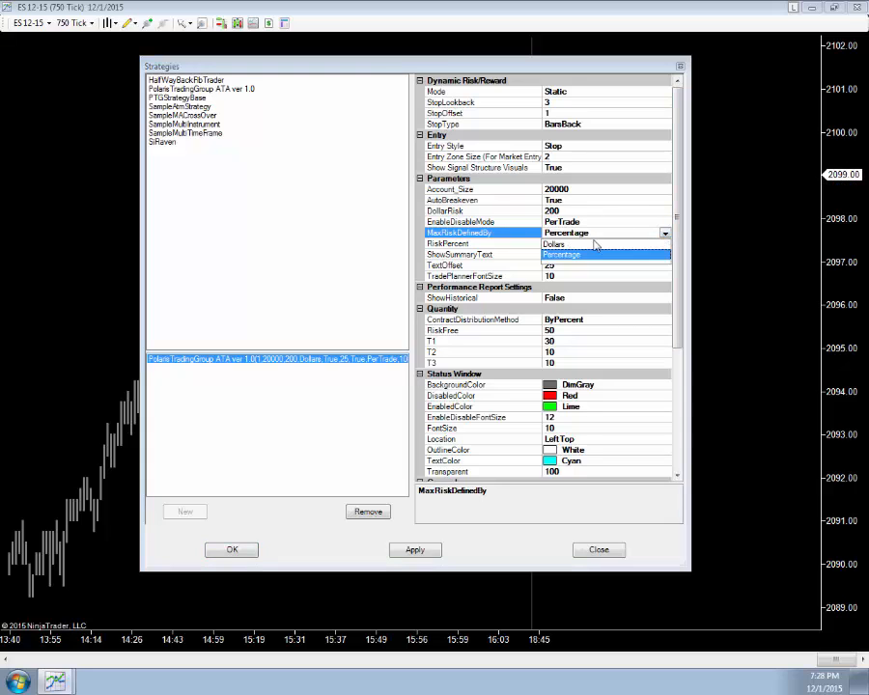
left_click(608, 241)
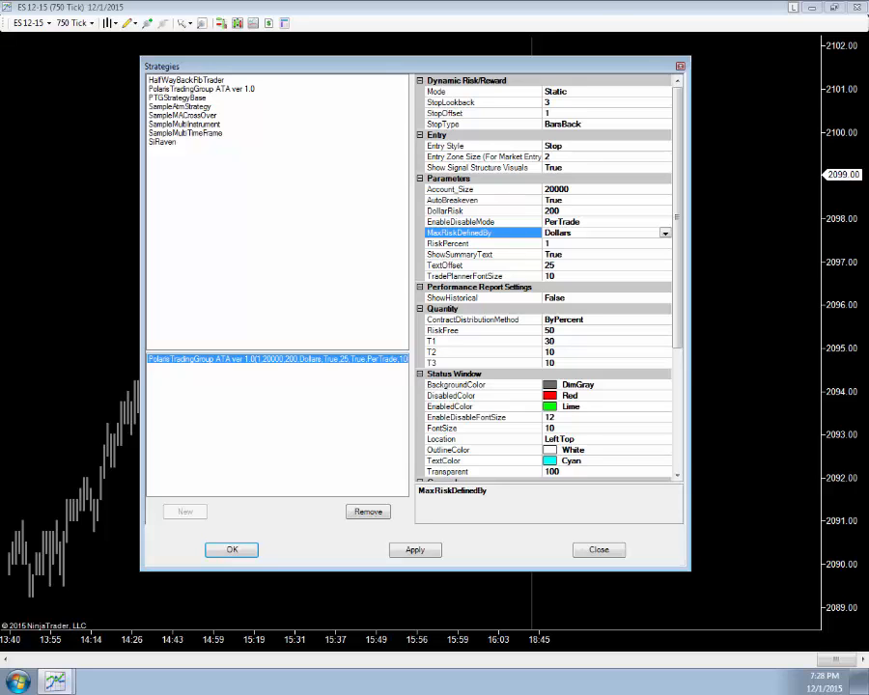
left_click(600, 1)
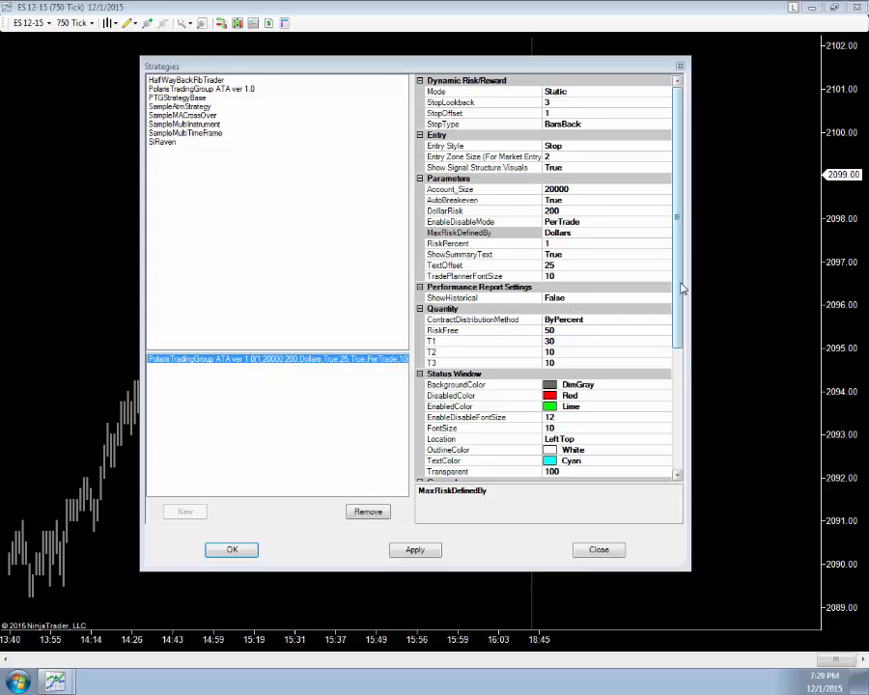
Step: Review the Quantity and General settings, including RiskFree, Account, Calculate on bar close and Enabled
left_click_drag(680, 284, 669, 341)
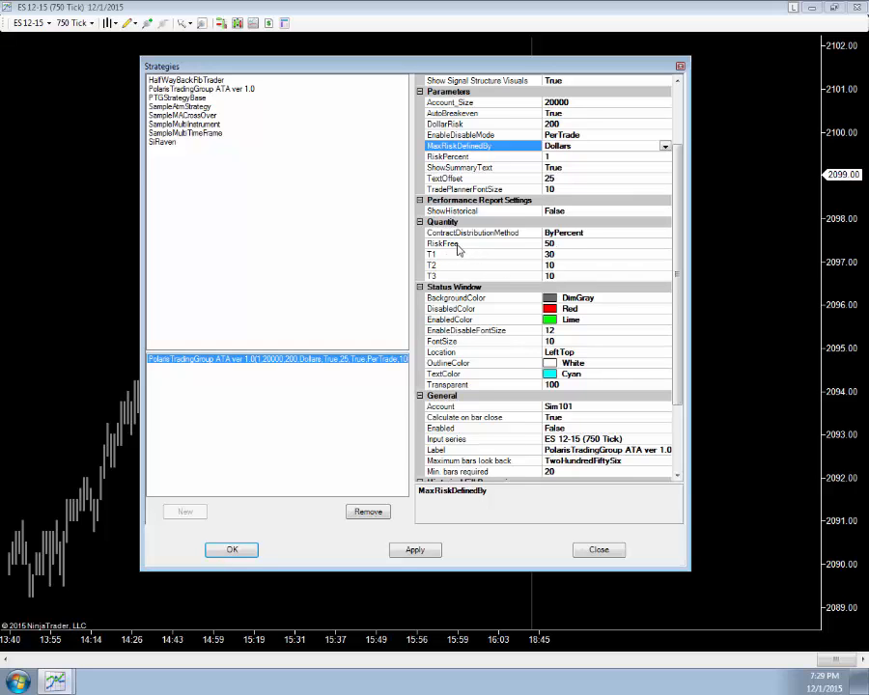
left_click(570, 243)
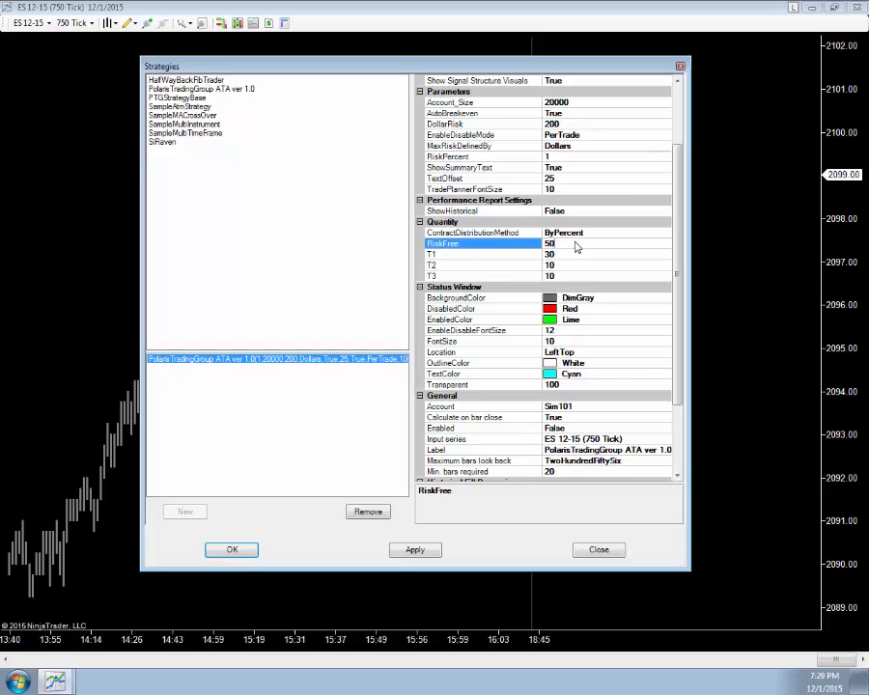
double_click(566, 243)
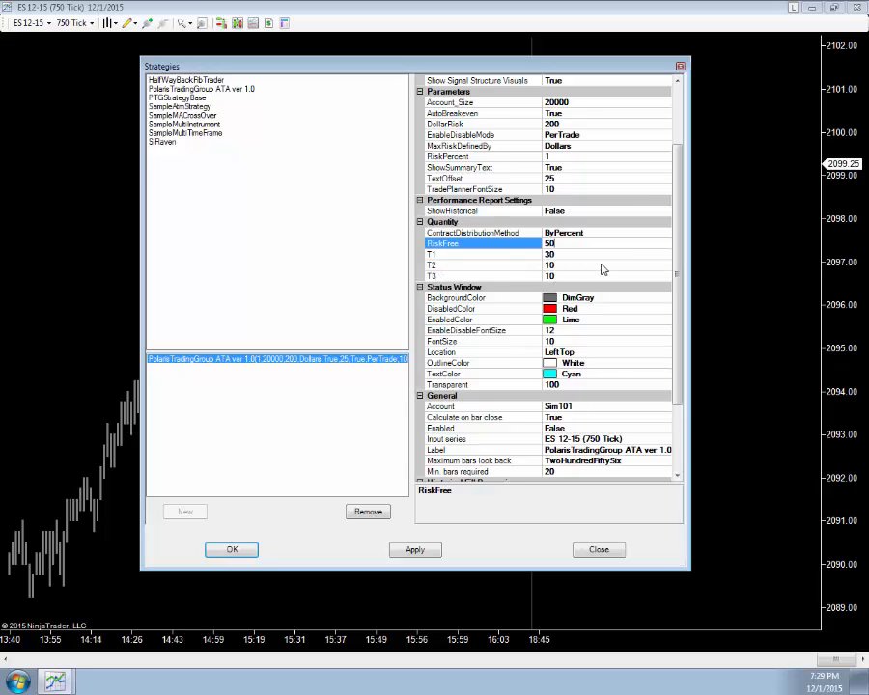
scroll(665, 307, "down", 3)
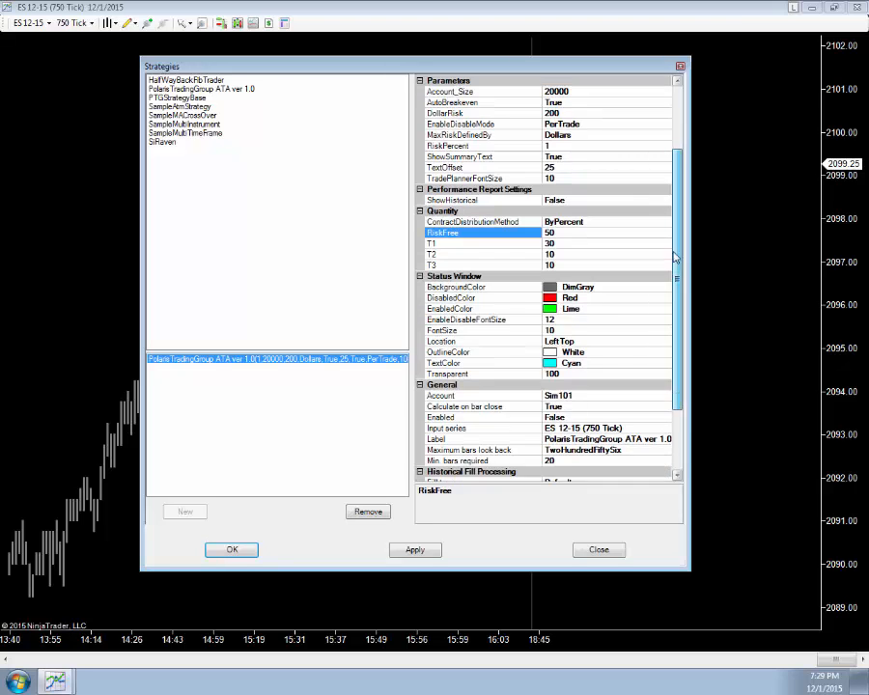
scroll(665, 307, "down", 1)
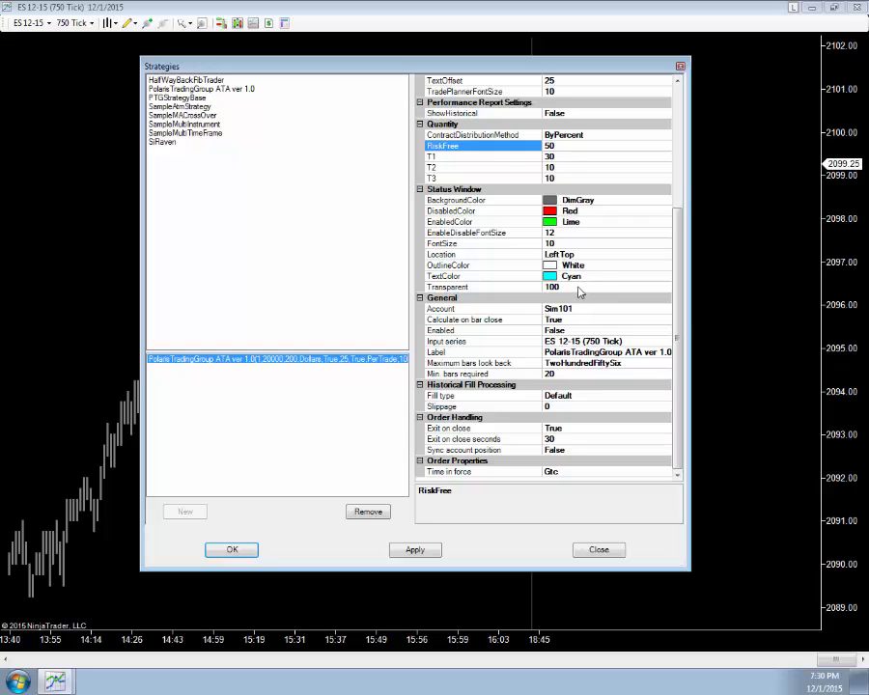
left_click(665, 311)
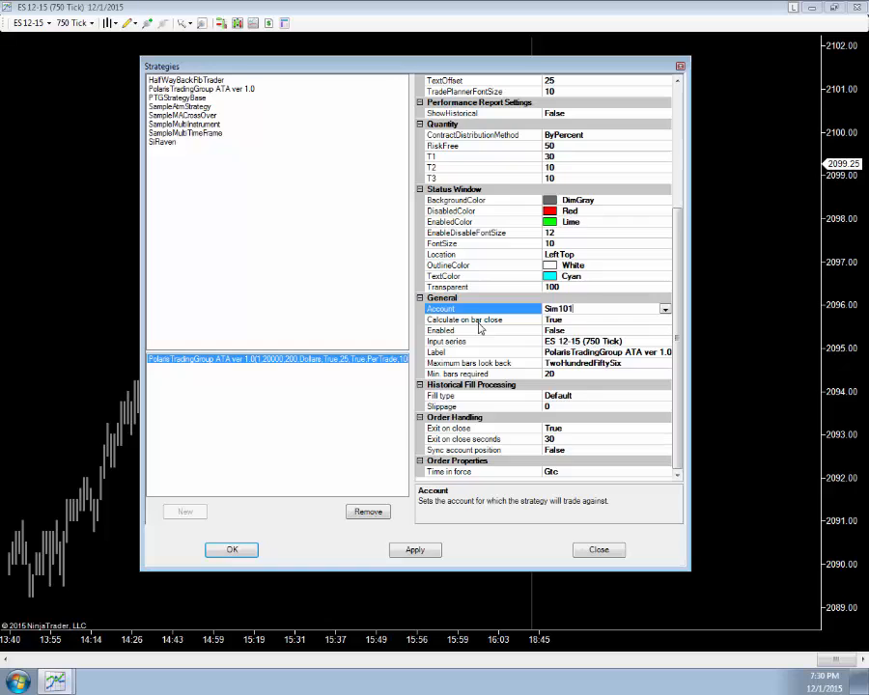
left_click(587, 322)
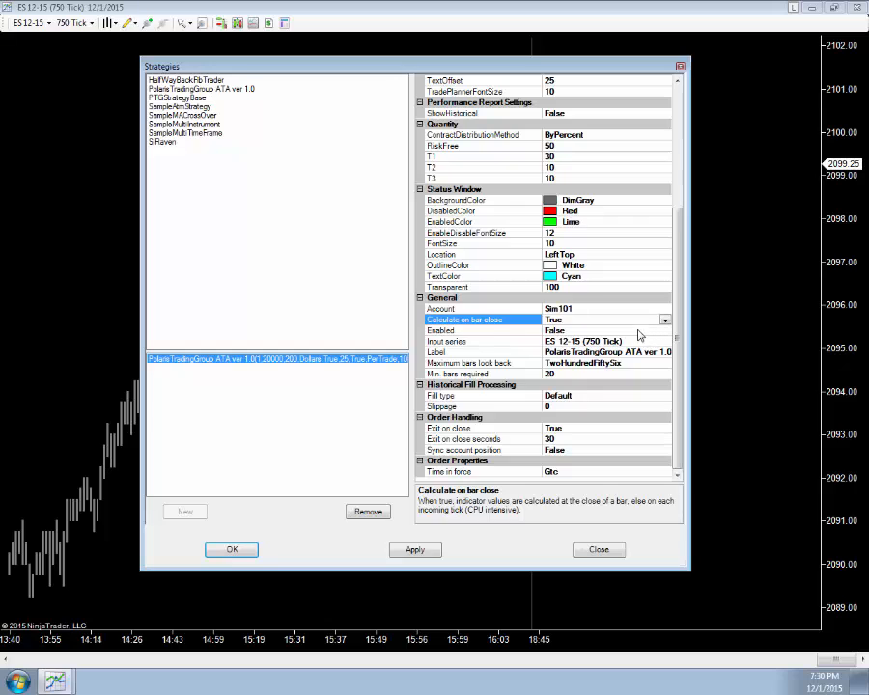
left_click(473, 331)
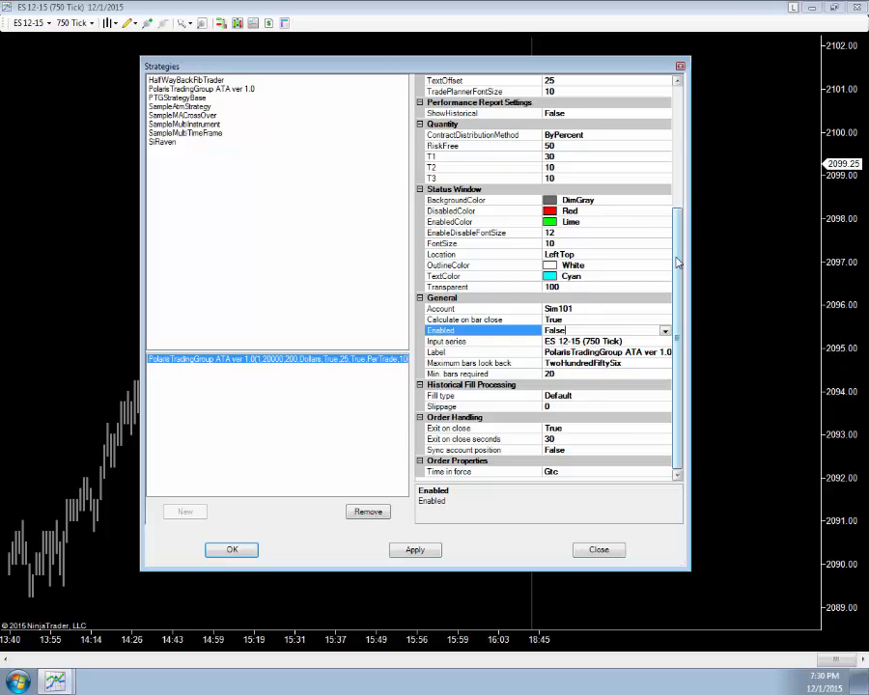
Step: Set Enabled to True for the strategy, apply the settings and close the Strategies dialog
scroll(557, 103, "up", 6)
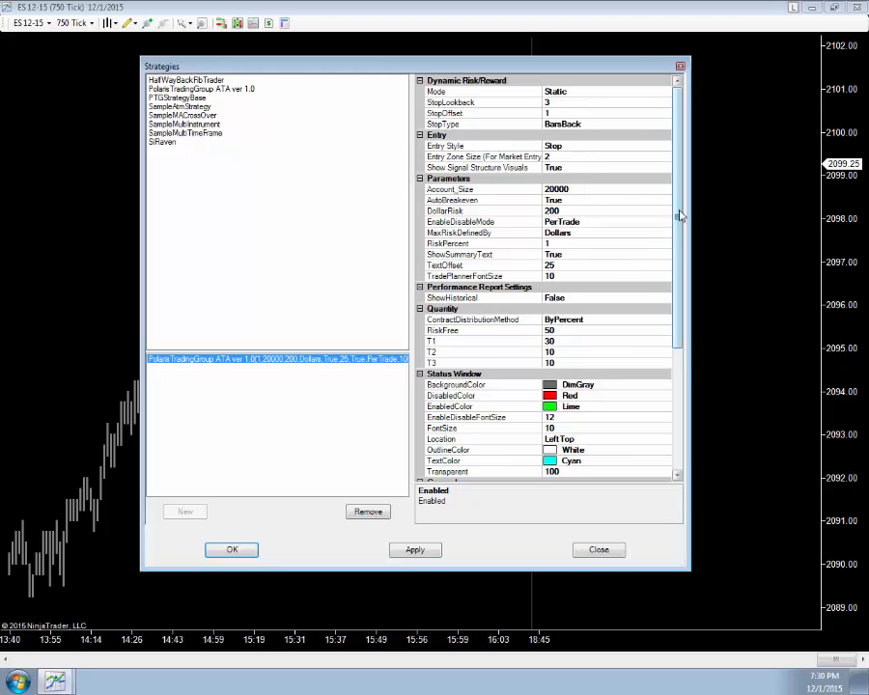
left_click_drag(677, 224, 679, 382)
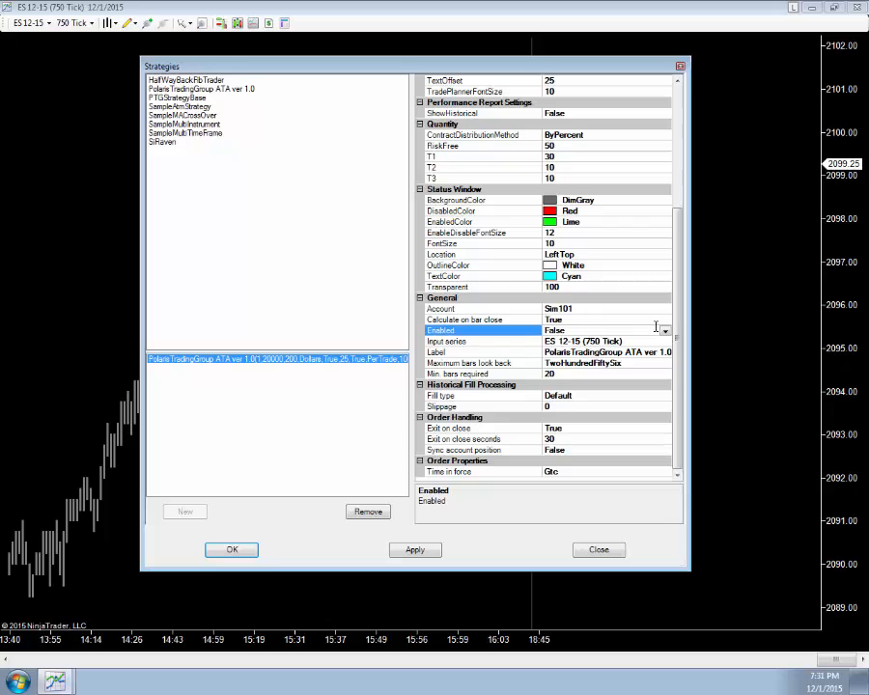
left_click(665, 332)
left_click(618, 342)
left_click(403, 550)
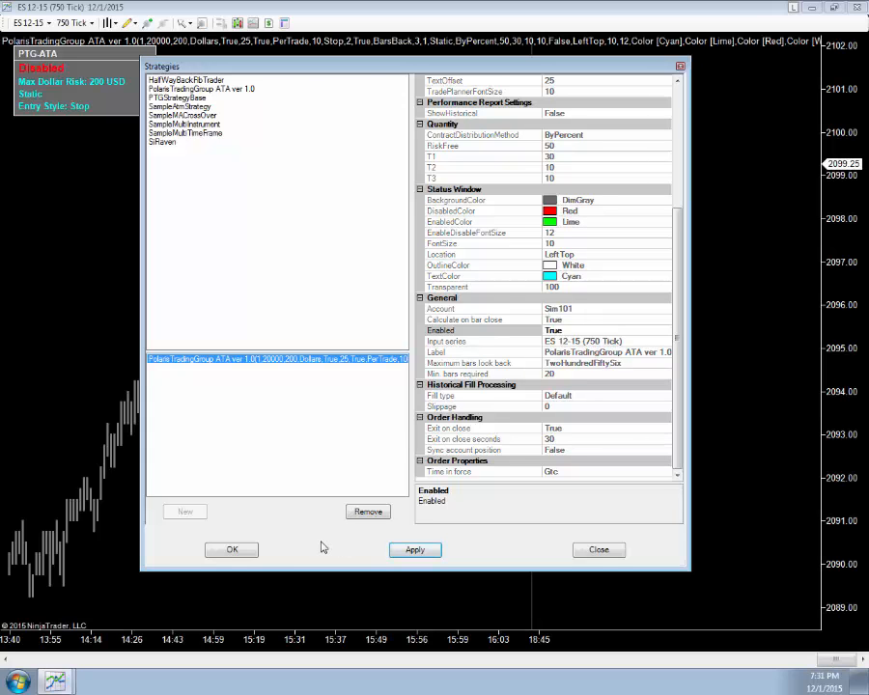
left_click(229, 551)
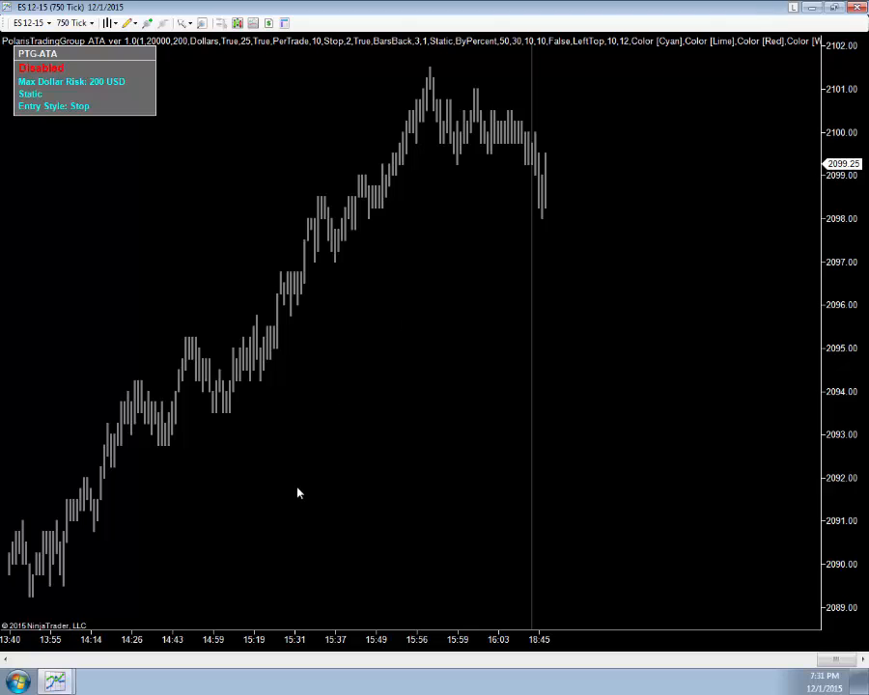
Step: Load the PTG ATA ver 1 chart template onto the chart, agreeing to remove existing strategies
mouse_move(187, 642)
left_mouse_down()
mouse_move(269, 637)
mouse_move(186, 631)
left_mouse_up()
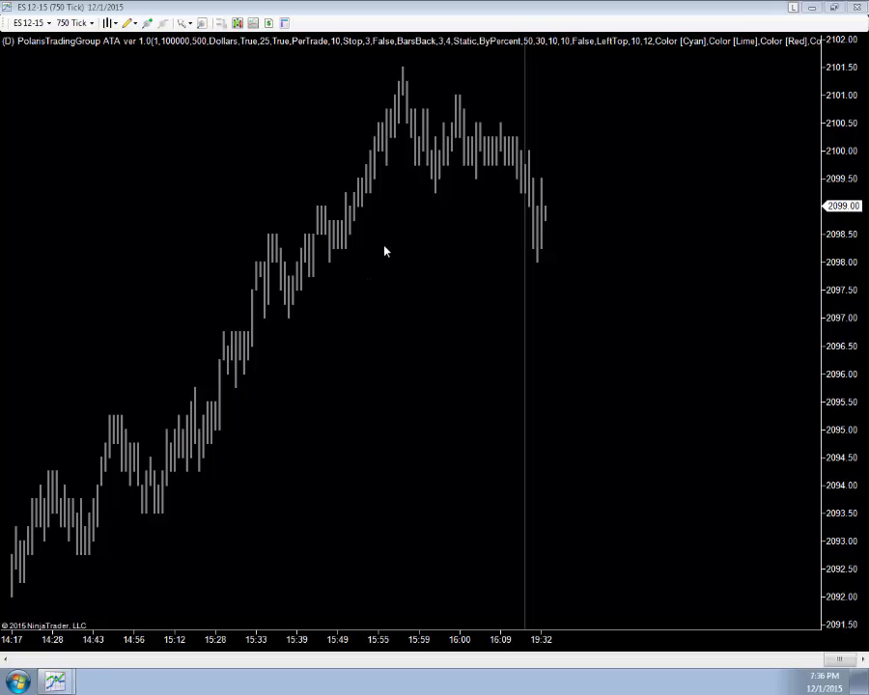
right_click(357, 304)
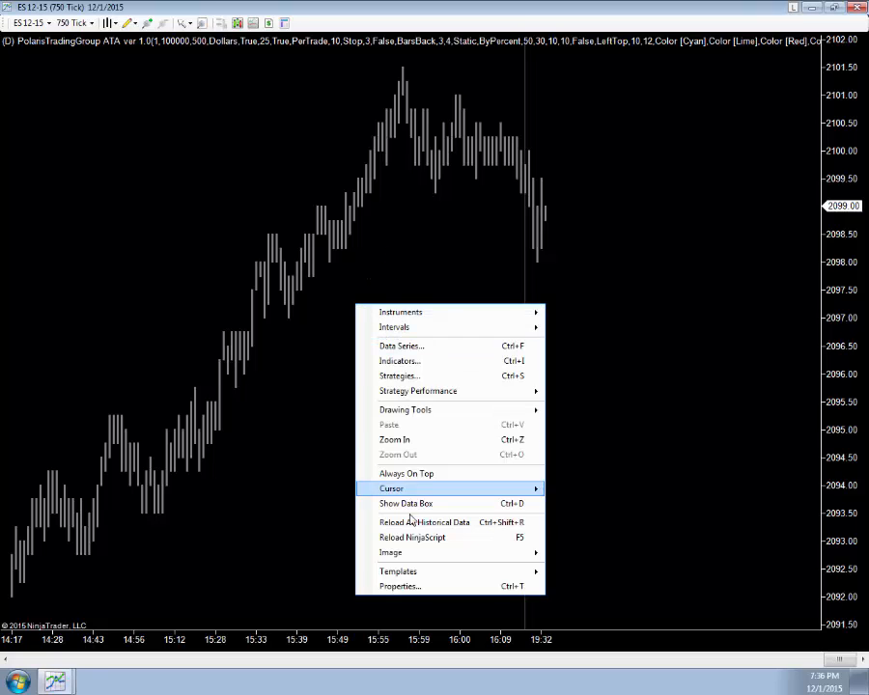
mouse_move(382, 574)
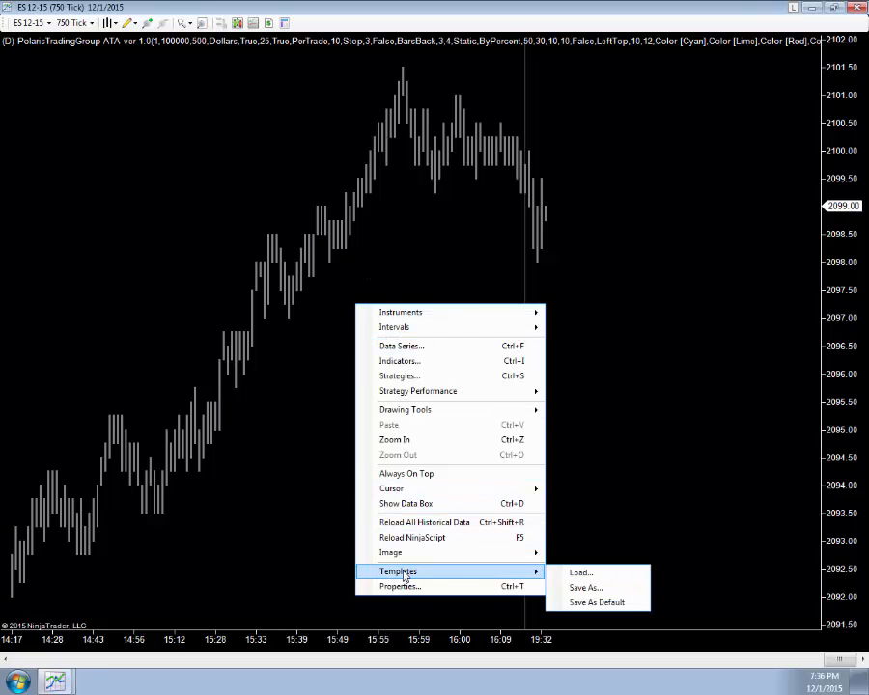
left_click(578, 575)
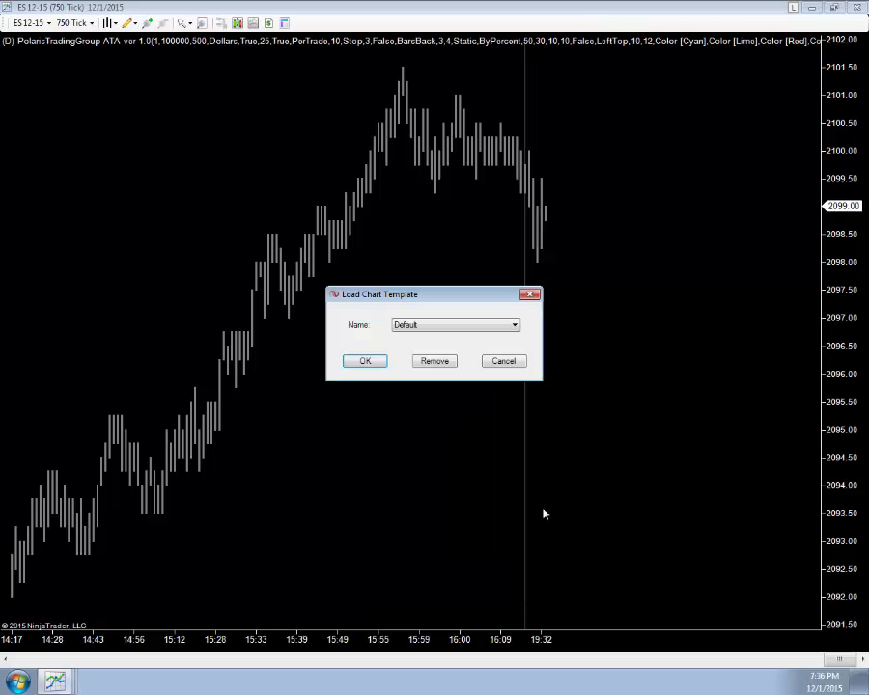
left_click(516, 326)
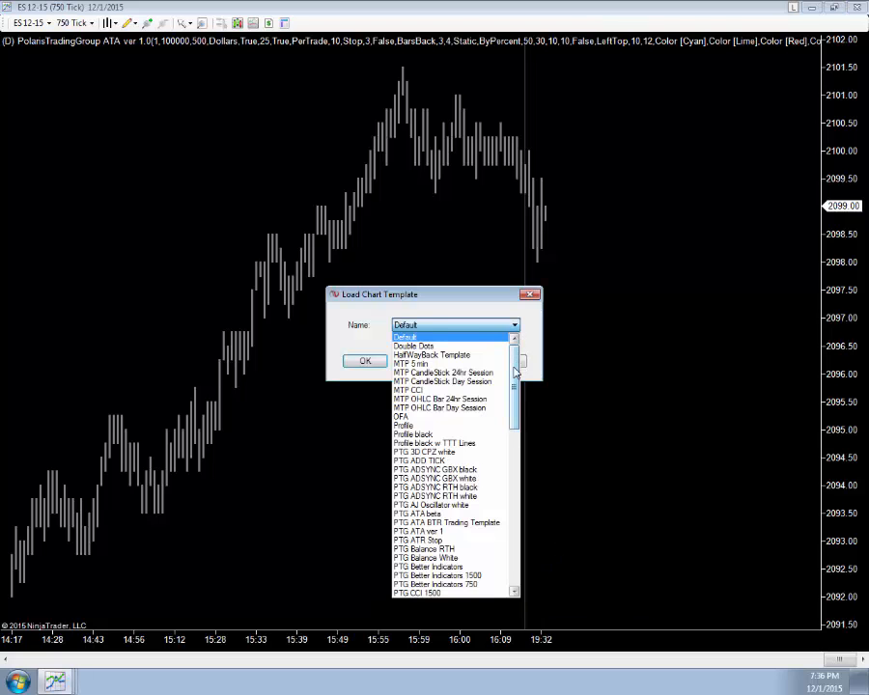
left_click(417, 534)
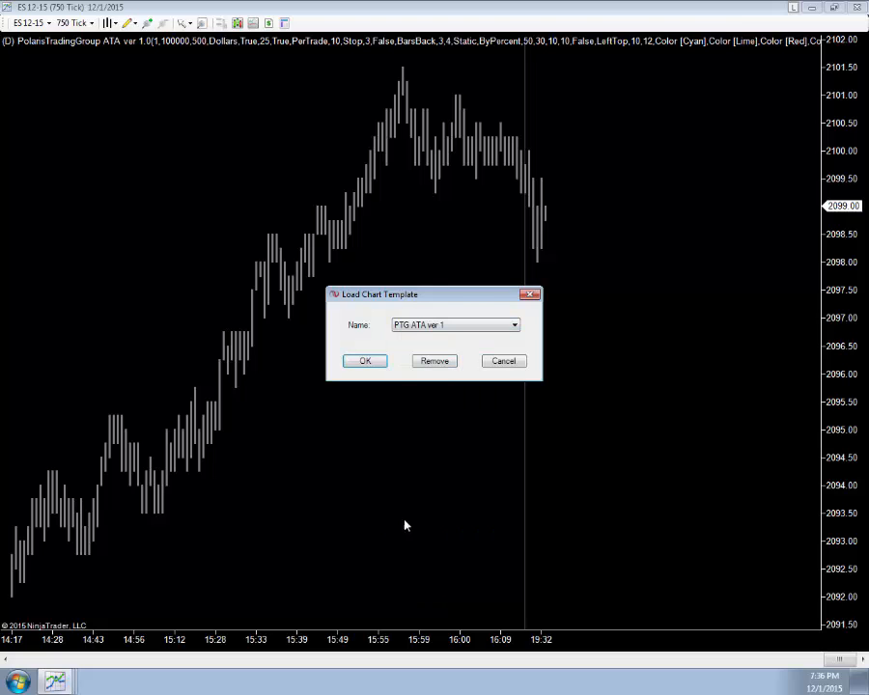
left_click(364, 364)
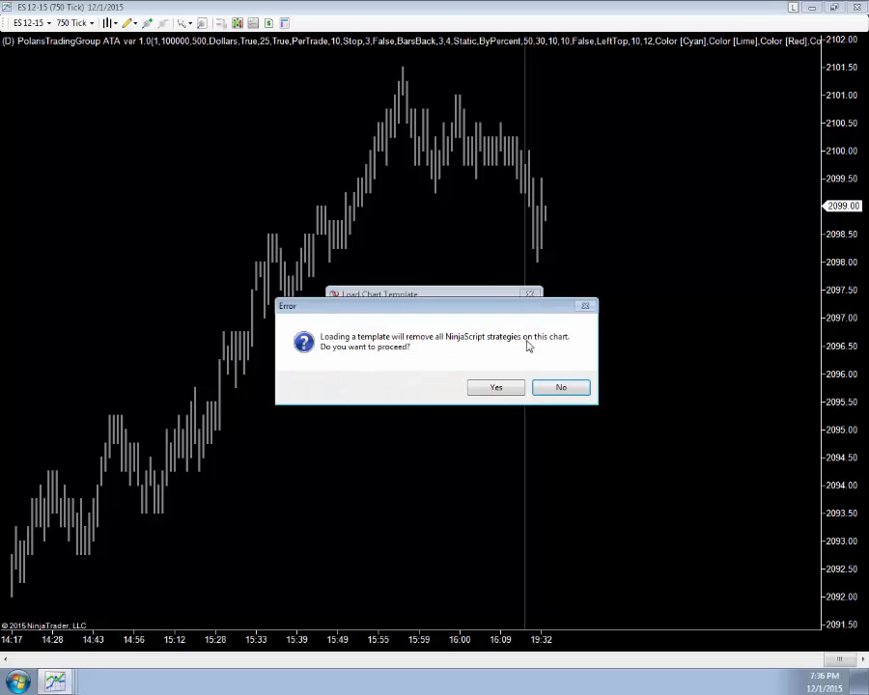
left_click(495, 387)
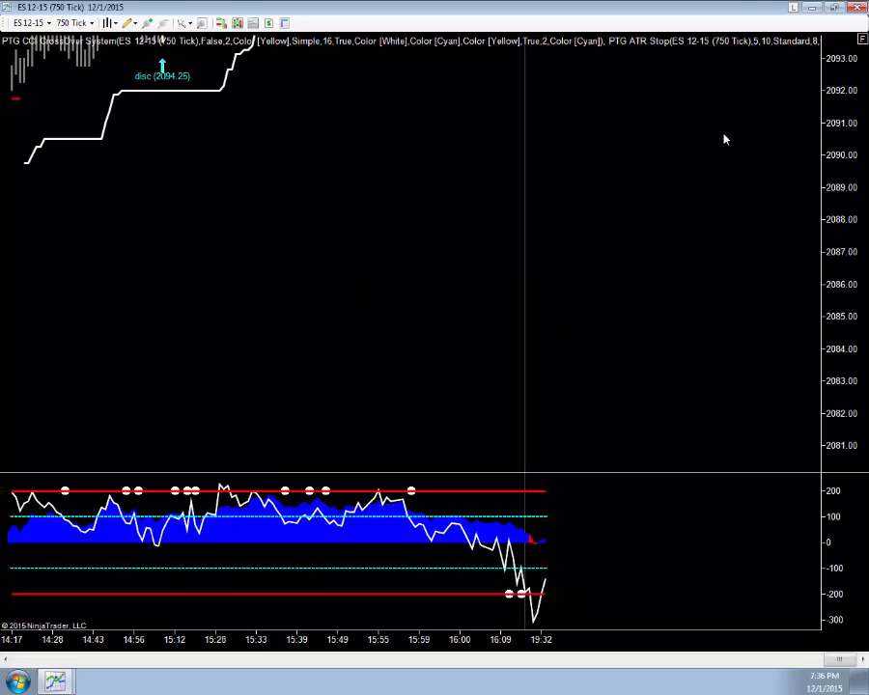
Step: Open the chart's Strategies dialog and add the PolarisTradingGroup ATA ver 1.0 strategy
left_click(862, 39)
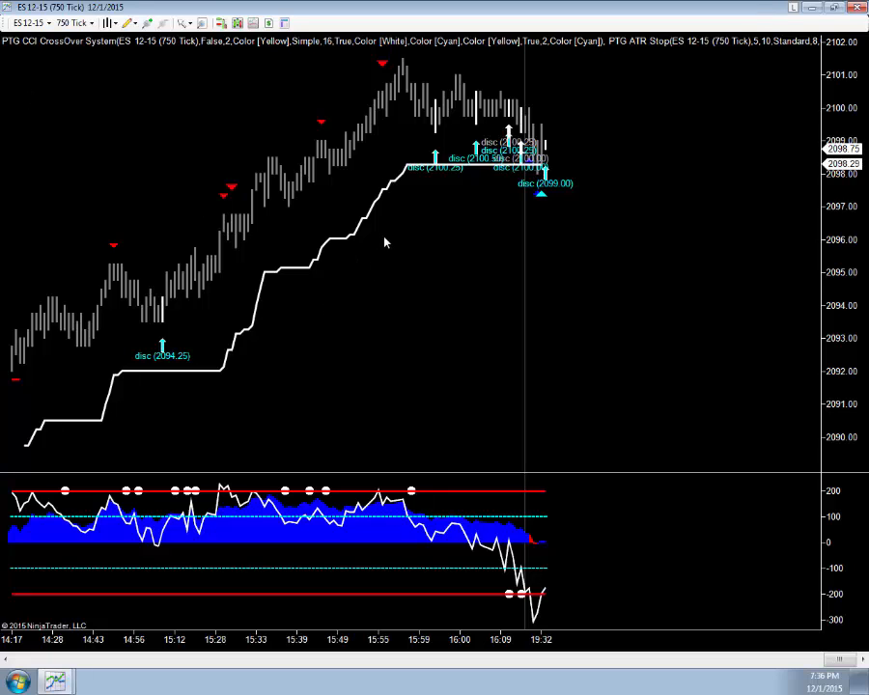
right_click(384, 242)
left_click(435, 307)
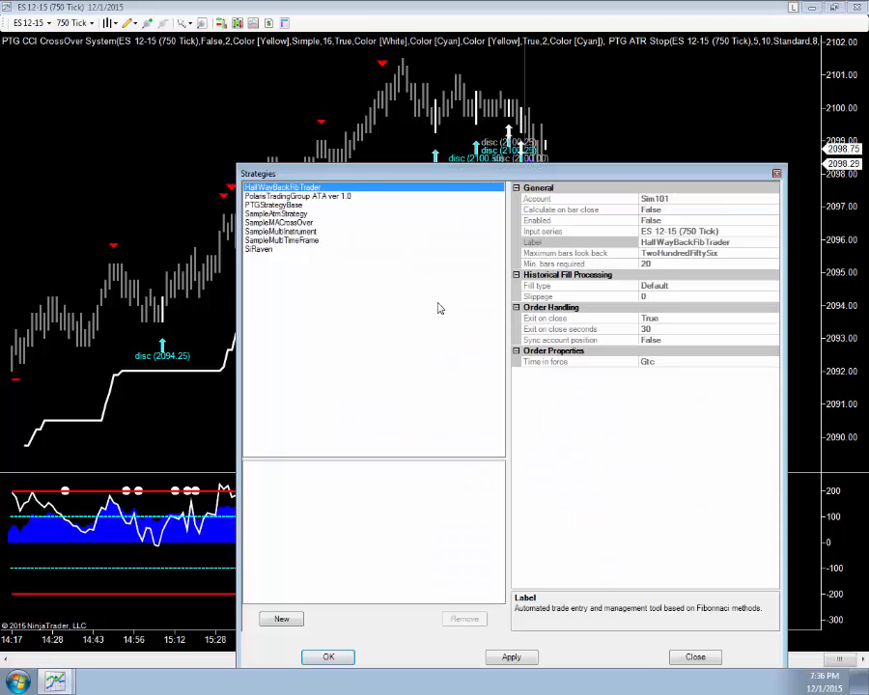
left_click_drag(365, 181, 275, 104)
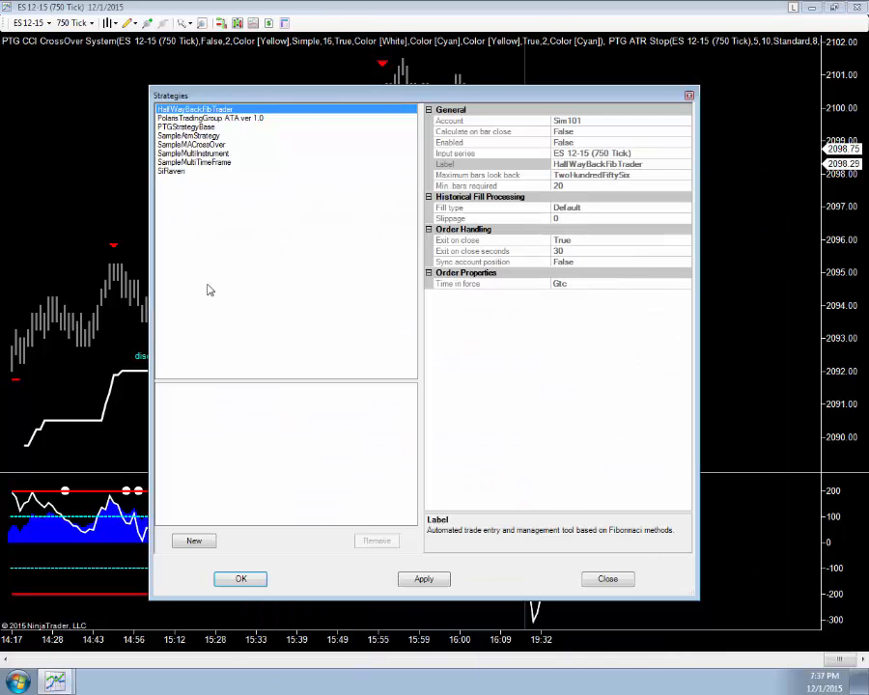
double_click(219, 119)
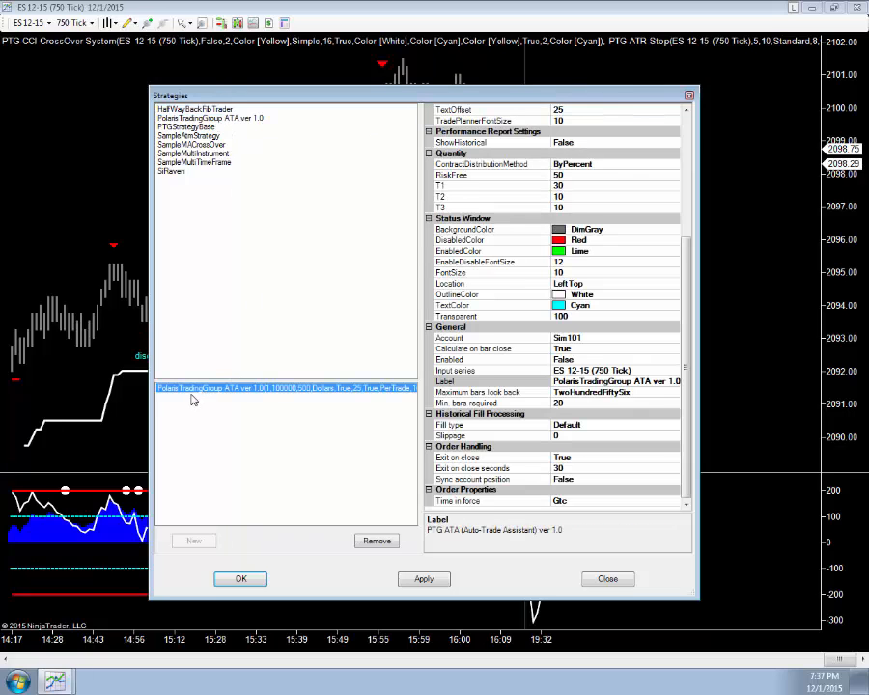
Step: Set the strategy's StopOffset to 1 and DollarRisk to 200
scroll(688, 283, "up", 6)
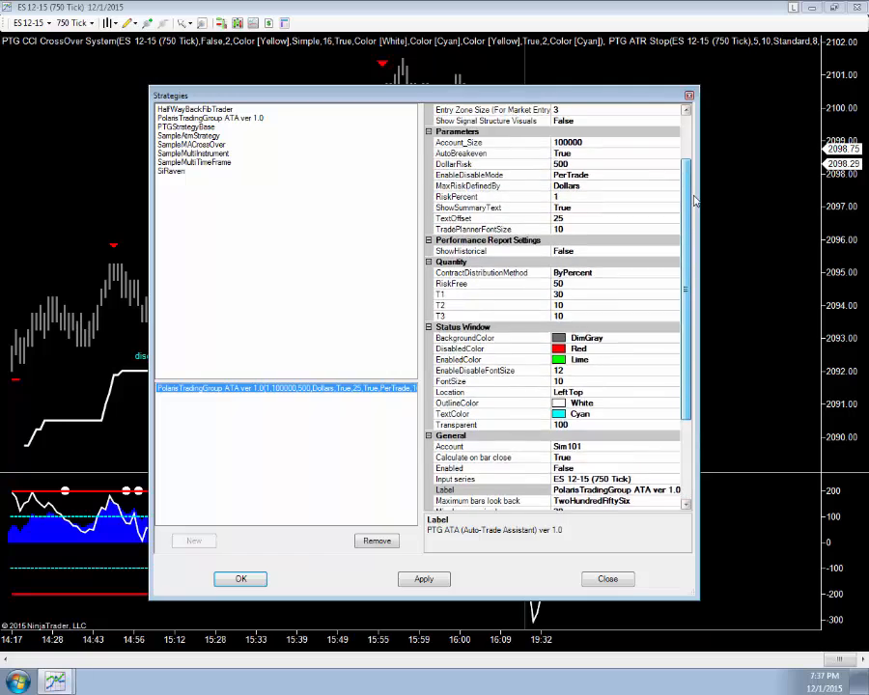
left_click(570, 142)
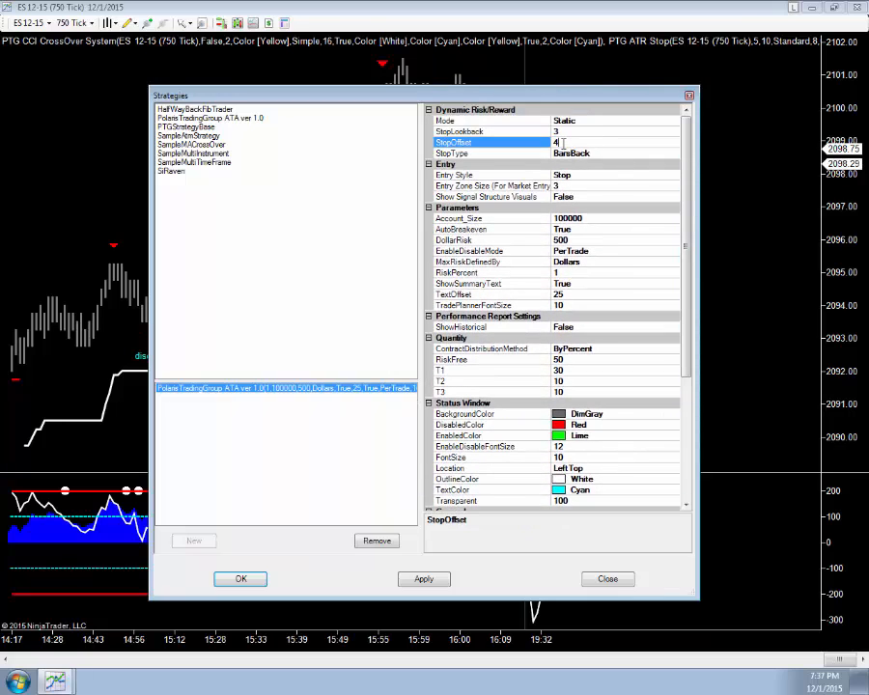
type("1")
left_click(590, 240)
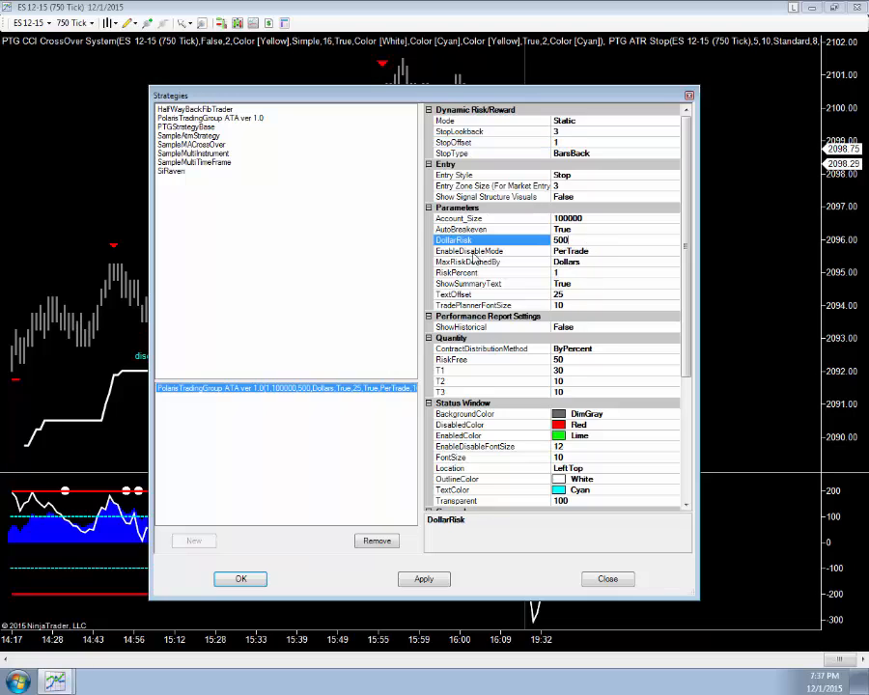
key("BackSpace")
key("BackSpace")
key("BackSpace")
type("200")
Step: Set the strategy's Account_Size parameter to 20000
left_click(594, 218)
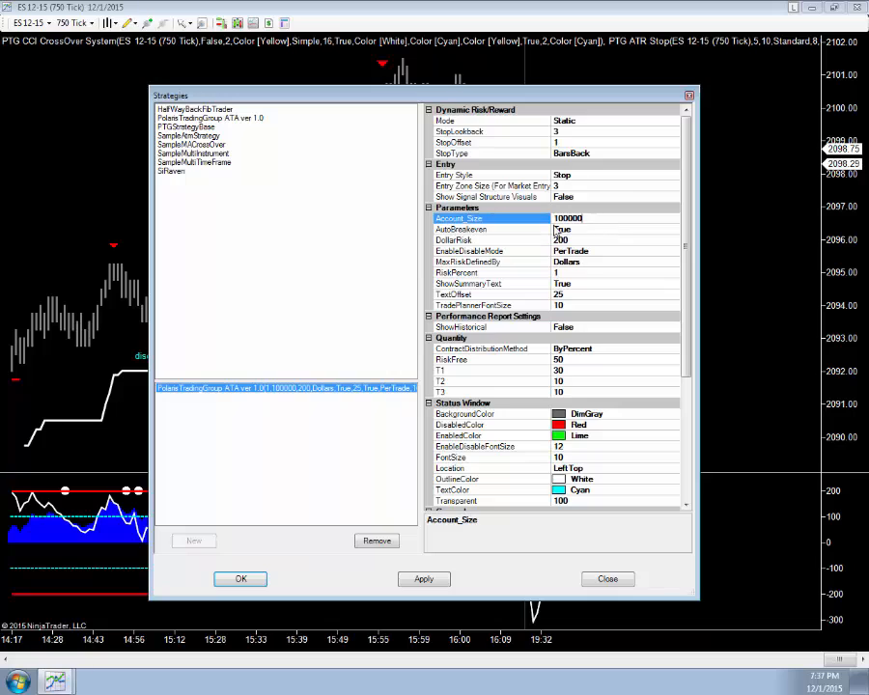
left_click(617, 208)
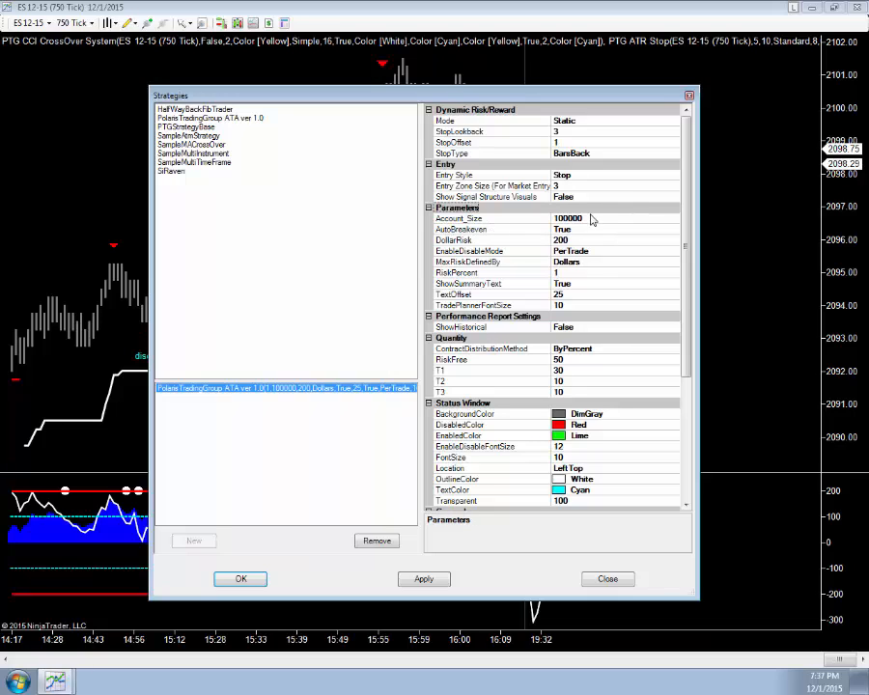
left_click(585, 219)
left_click(588, 219)
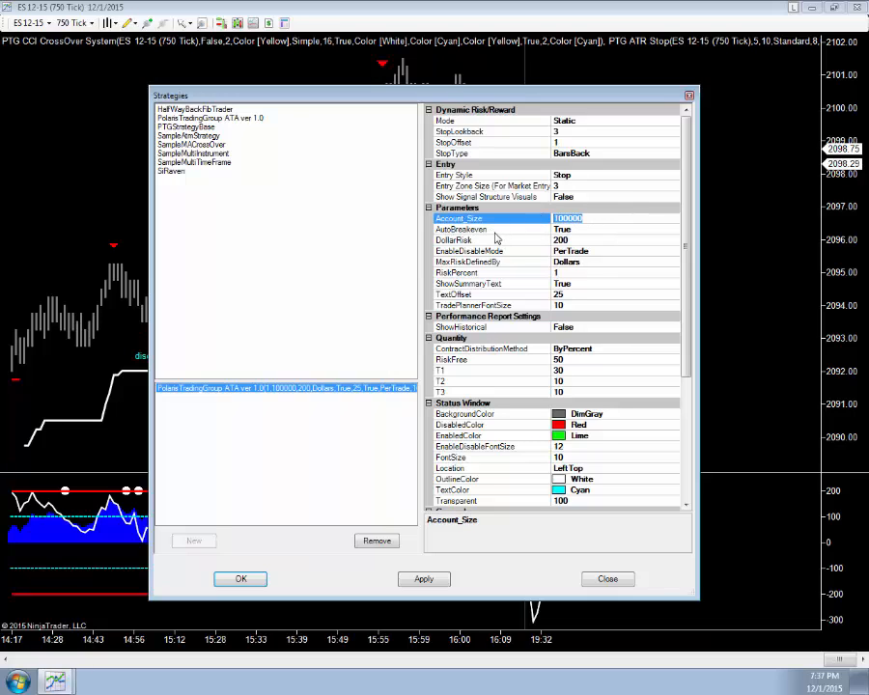
type("20000")
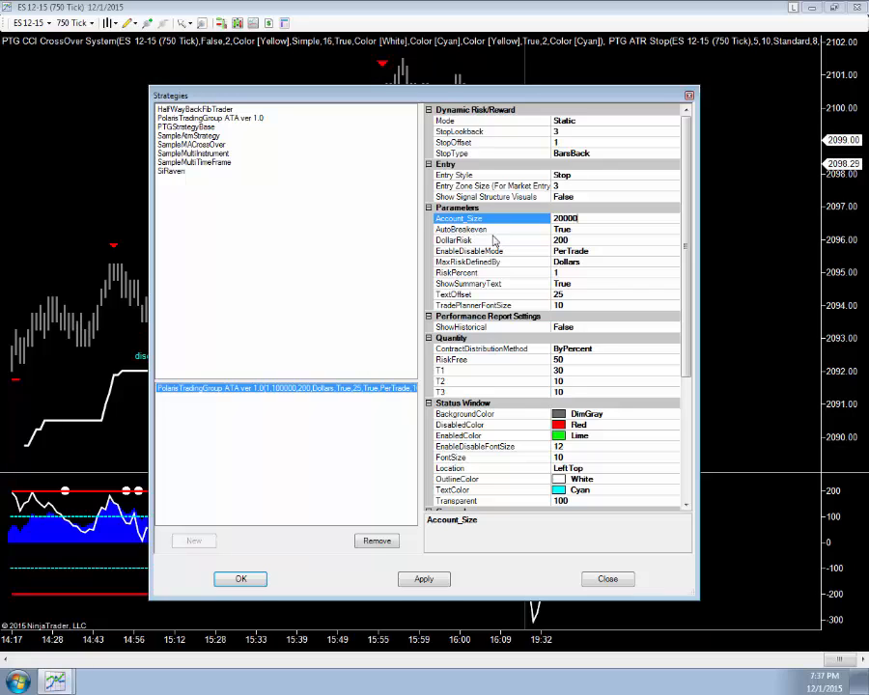
Step: Set Show Signal Structure Visuals to True in the strategy's Entry settings
left_click(589, 197)
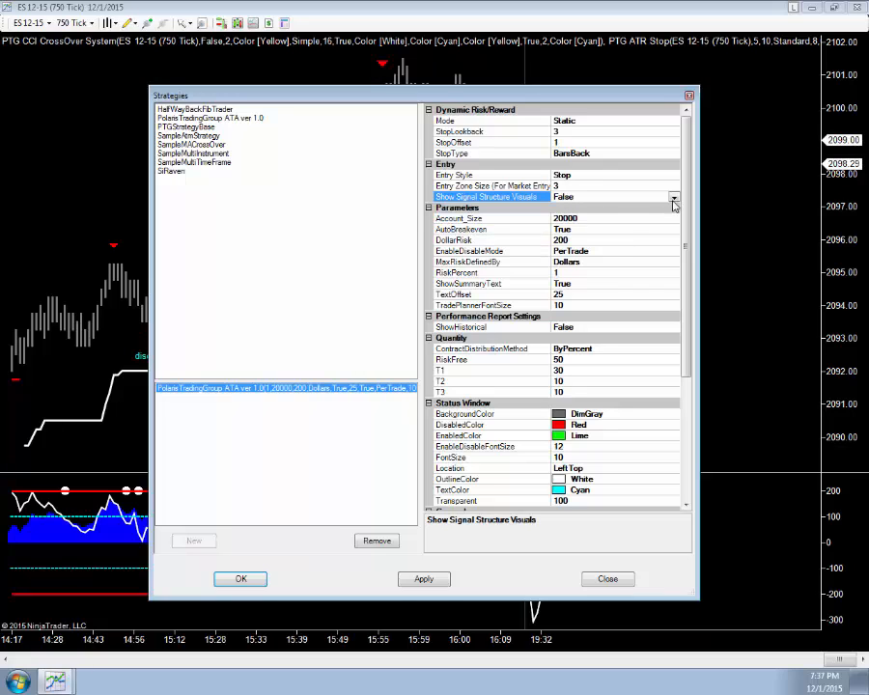
left_click(673, 197)
left_click(560, 208)
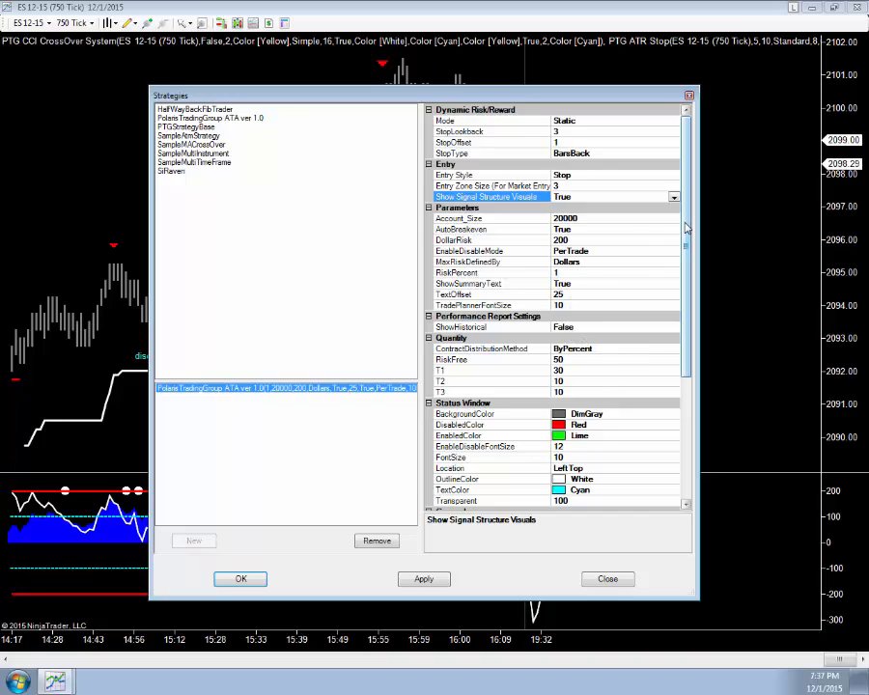
Step: Set the strategy's Enabled property to True and confirm the Strategies dialog
scroll(570, 277, "down", 6)
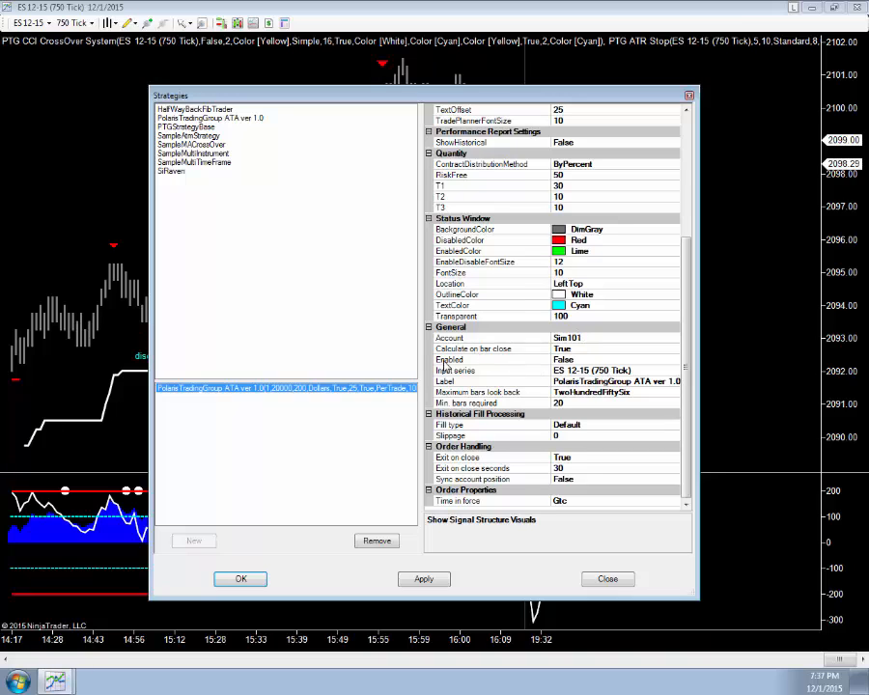
left_click(675, 360)
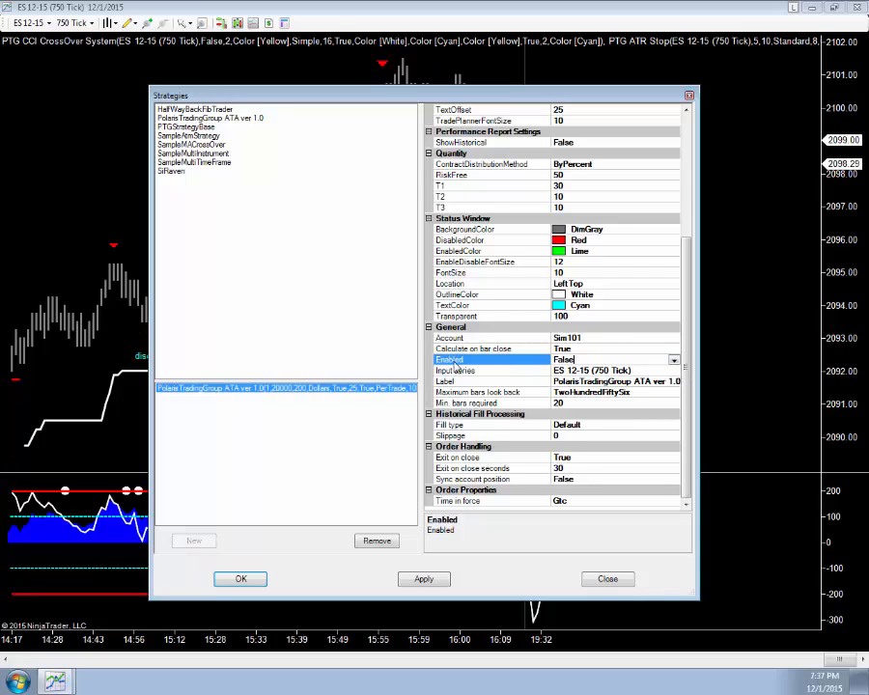
left_click(675, 360)
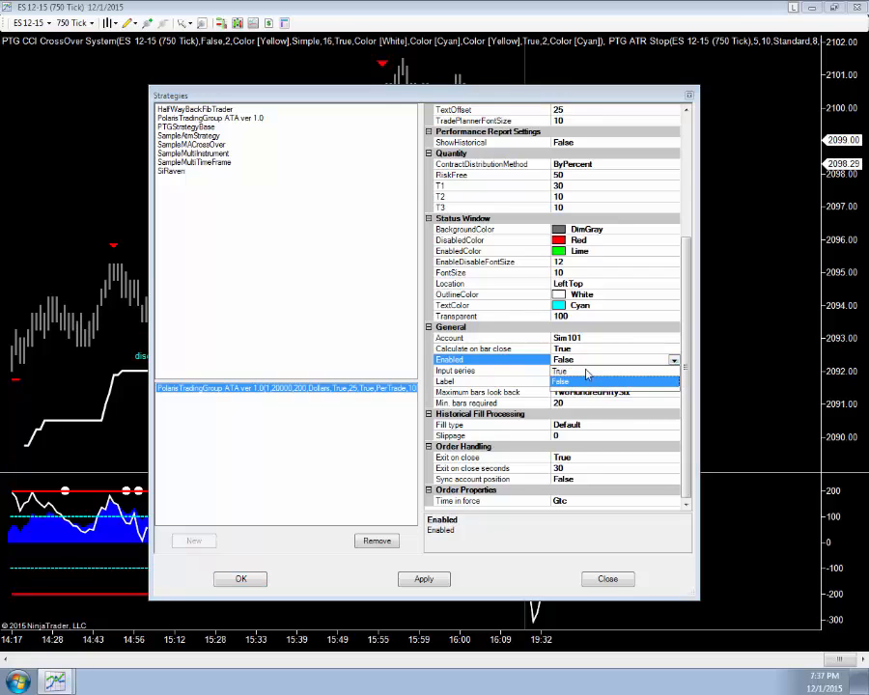
left_click(558, 368)
left_click(240, 578)
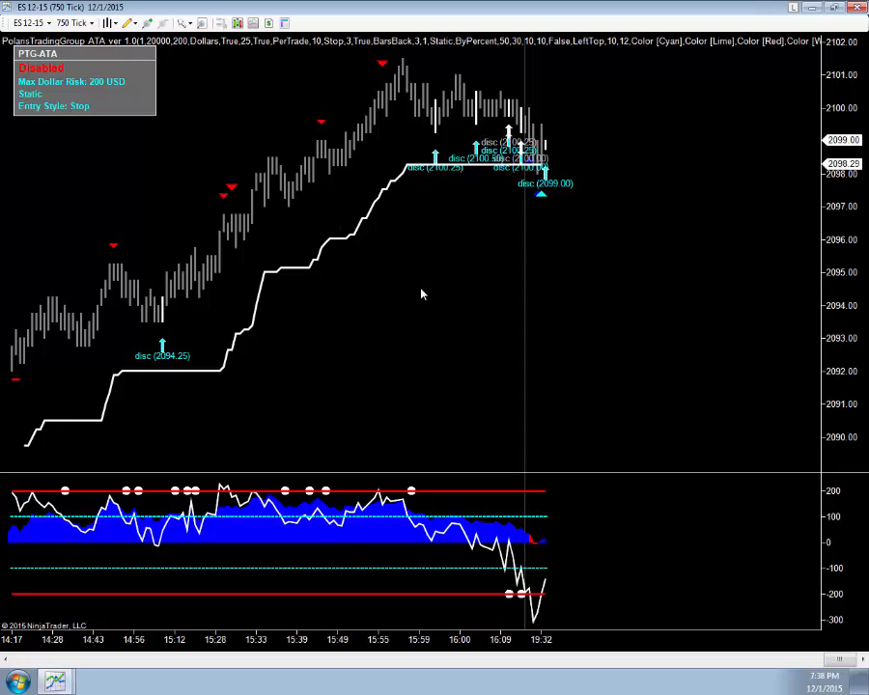
Step: Switch the PTG ATA strategy on the chart to Dynamic Turbo mode
left_click_drag(106, 640, 145, 639)
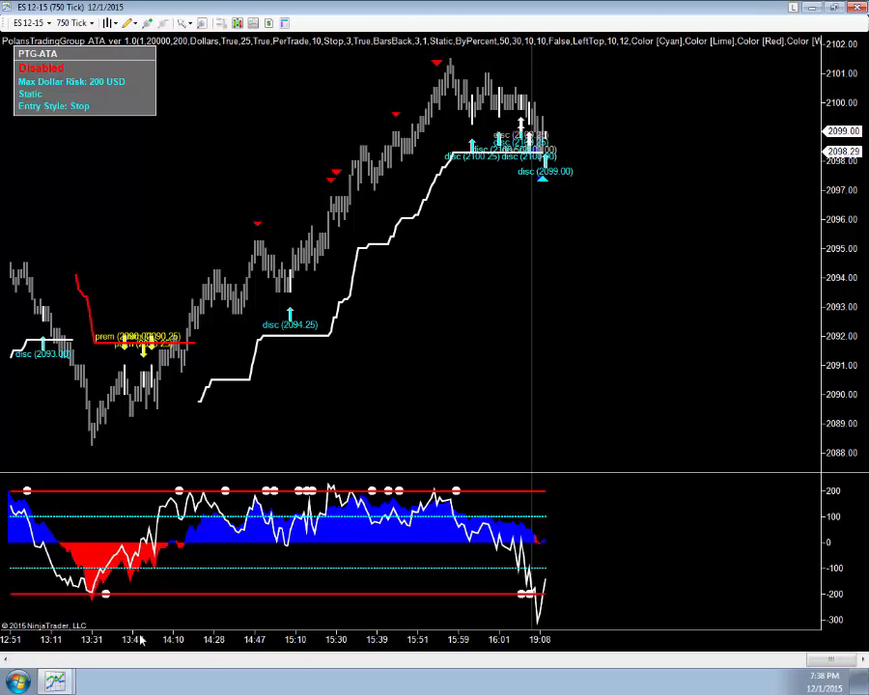
left_click_drag(140, 642, 187, 642)
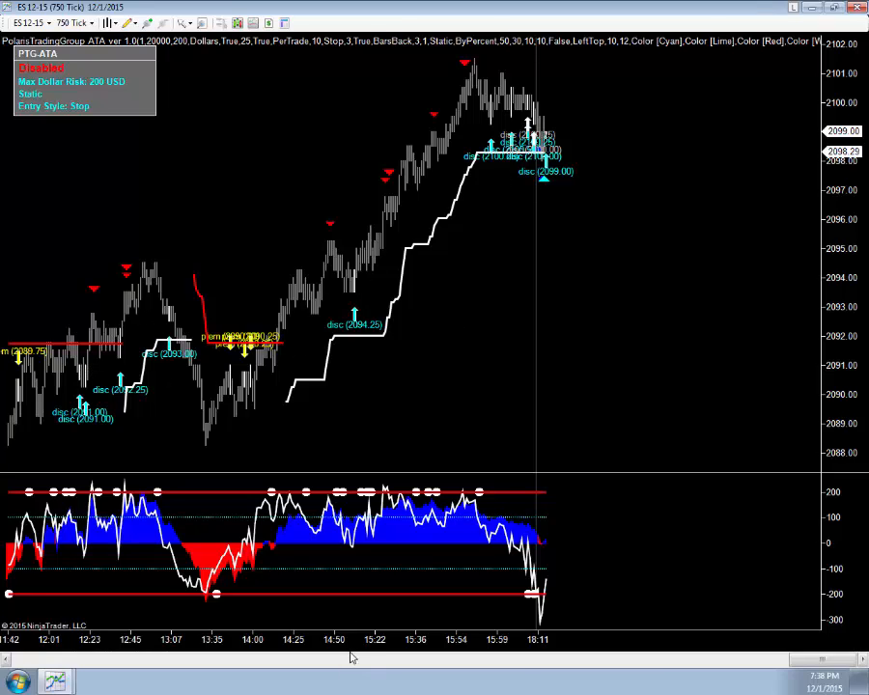
left_click_drag(337, 637, 208, 634)
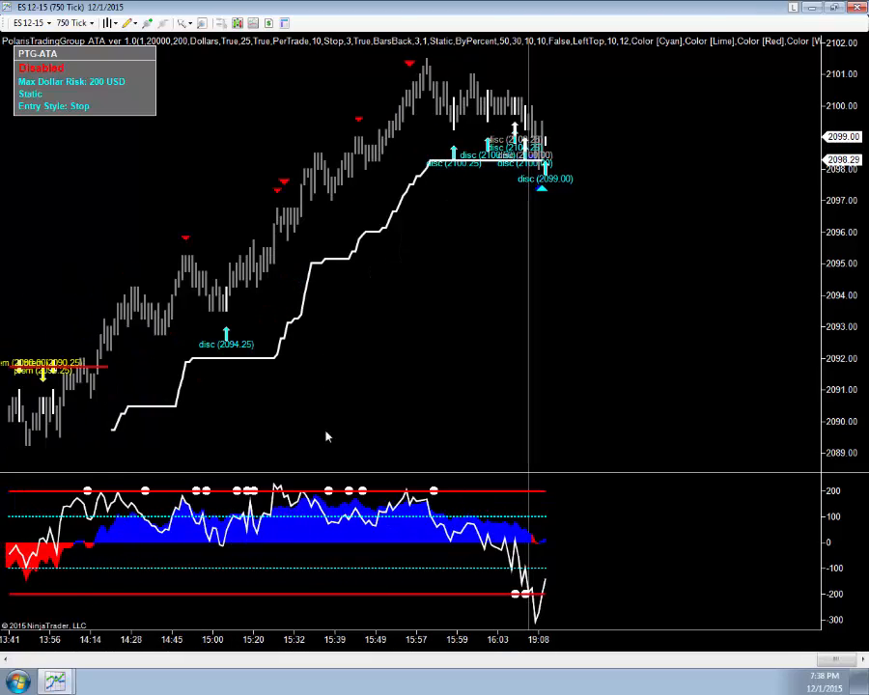
right_click(430, 145)
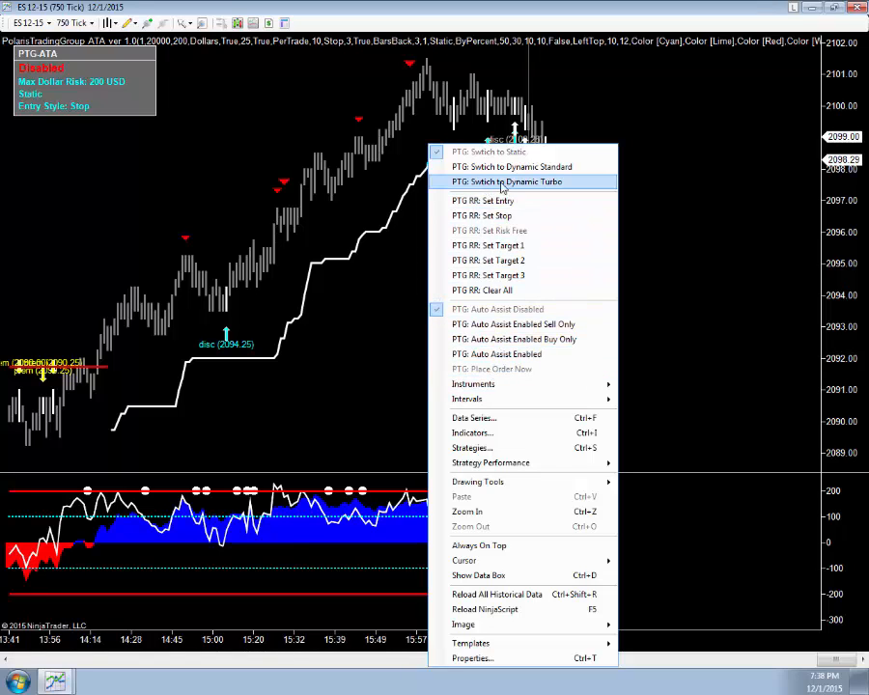
left_click(493, 182)
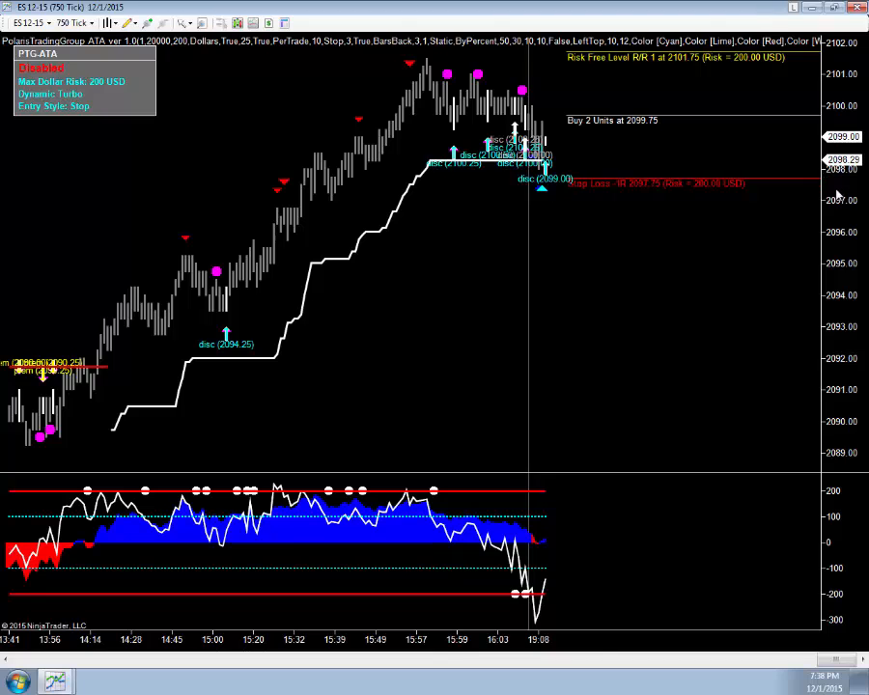
Step: Enable PTG Auto Assist for buys only, accepting the PTG ATA risk disclaimer
left_click_drag(836, 187, 817, 304)
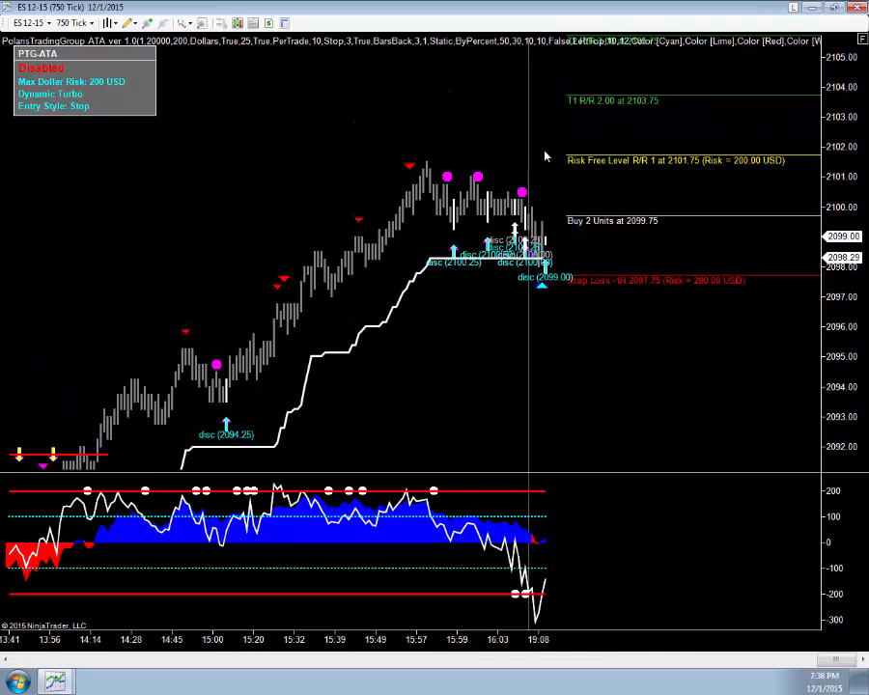
right_click(324, 109)
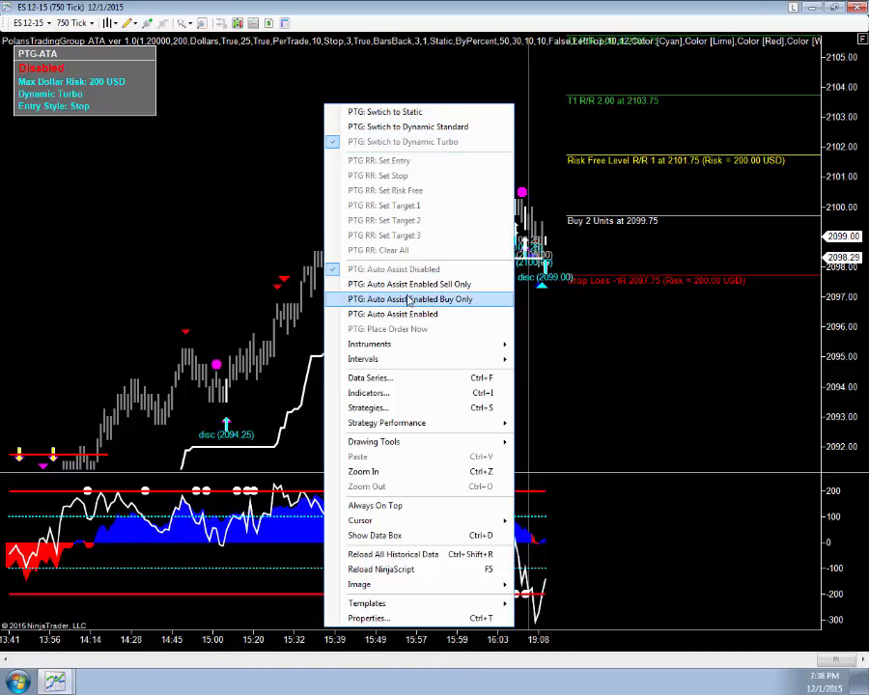
left_click(839, 317)
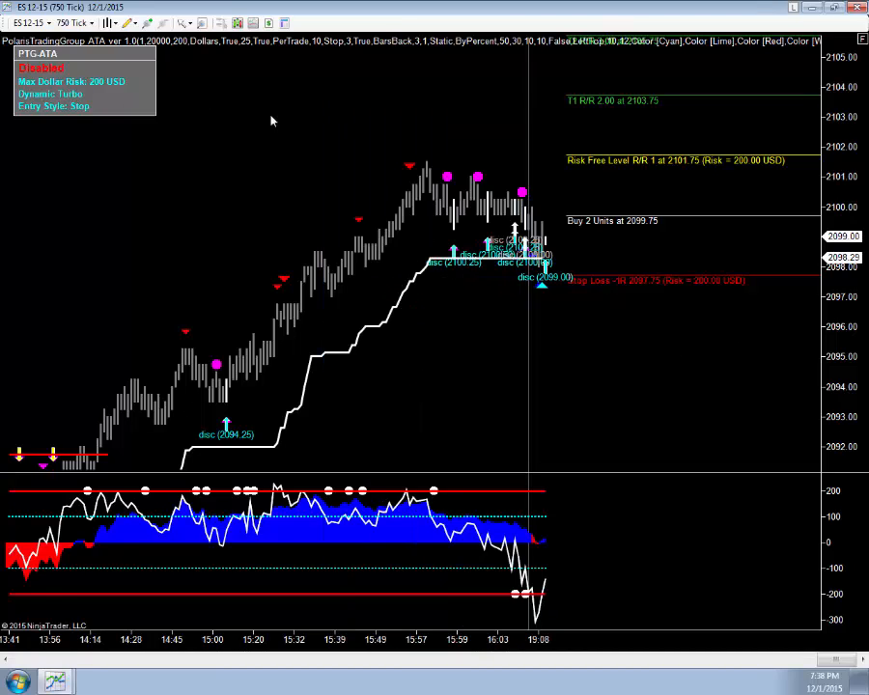
right_click(302, 133)
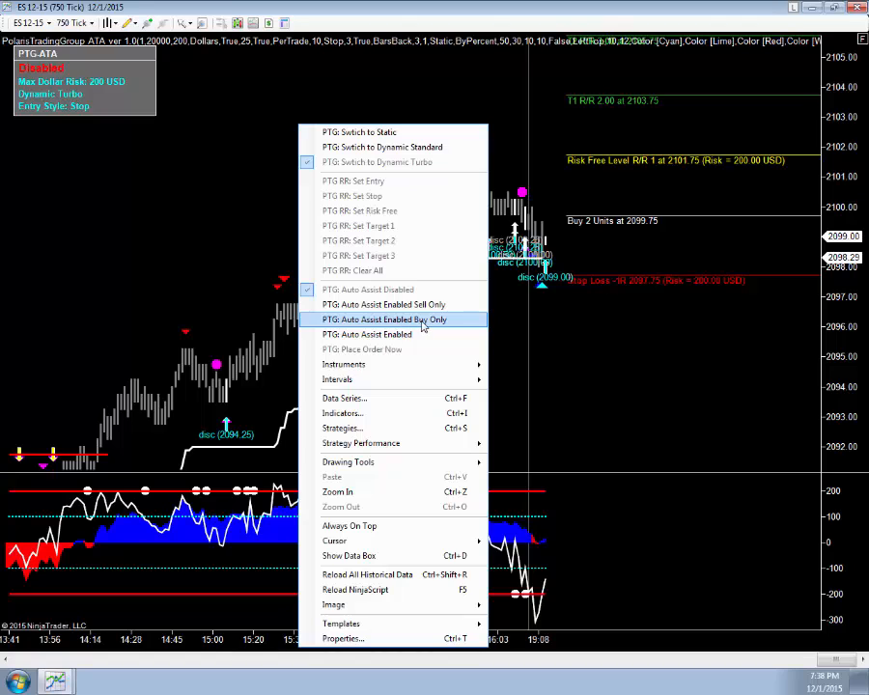
left_click(395, 319)
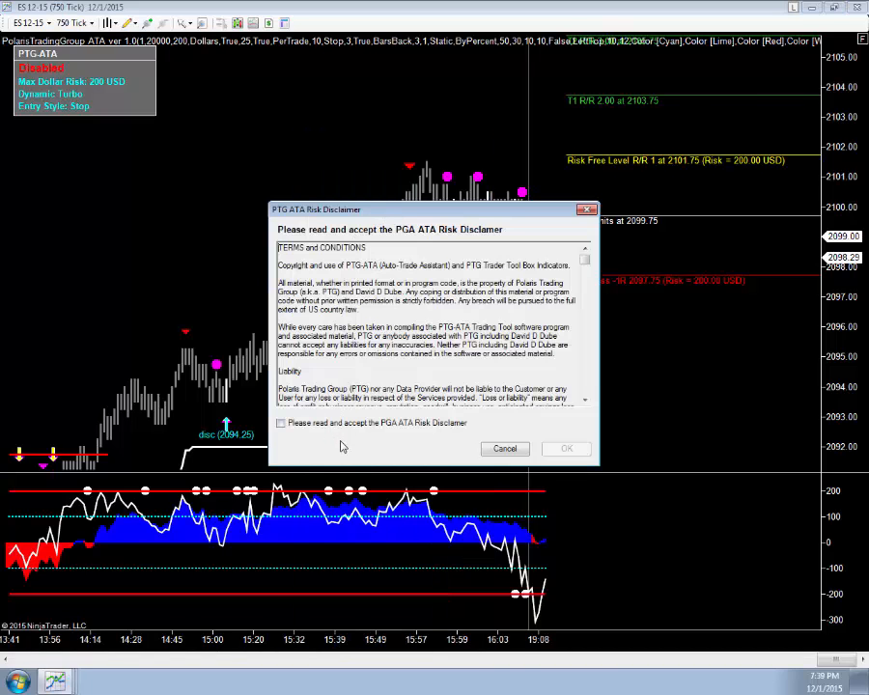
left_click(280, 425)
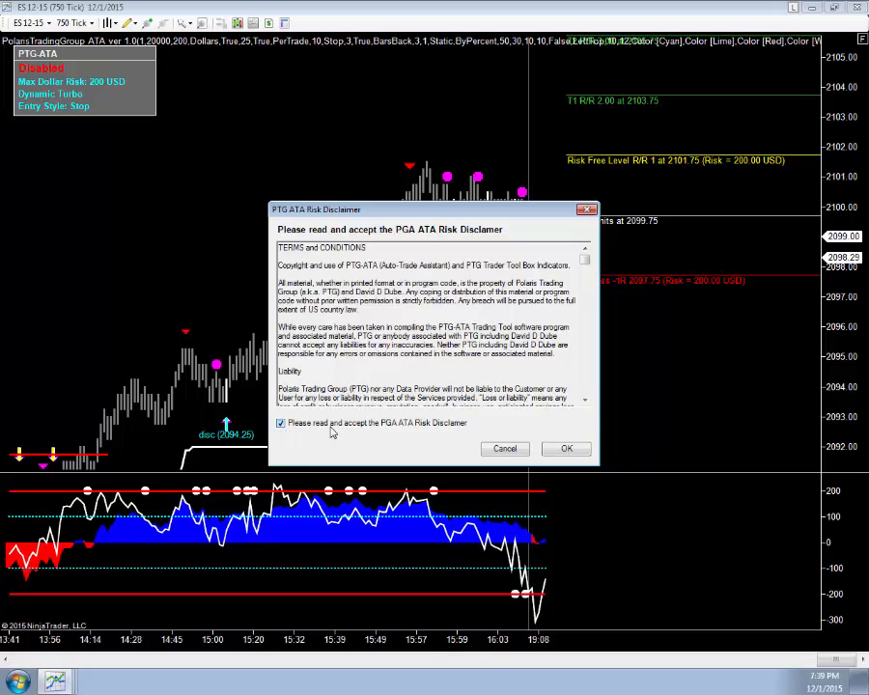
left_click(560, 450)
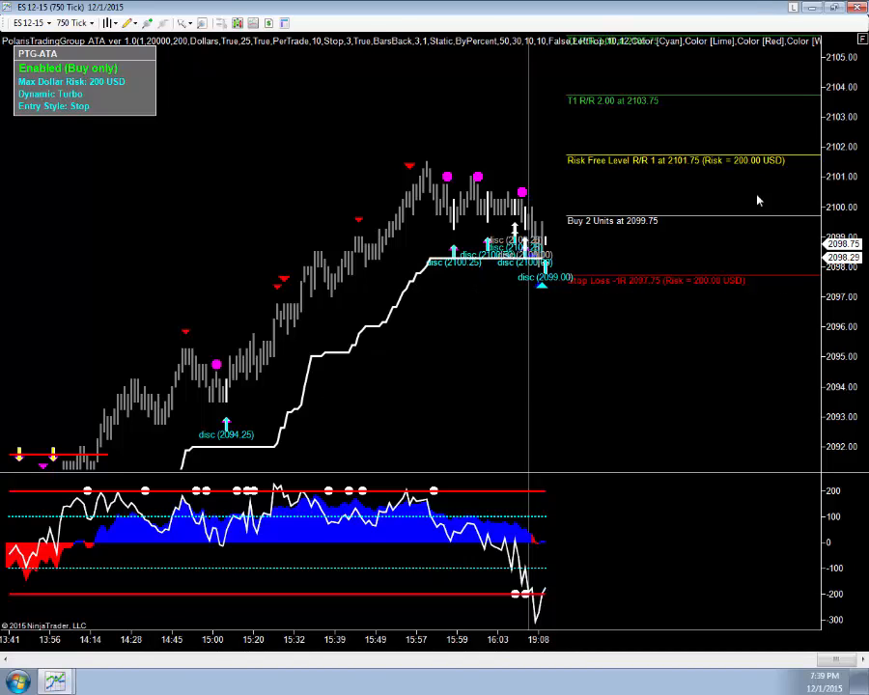
Step: Disable PTG Auto Assist on the chart
left_click_drag(823, 375, 808, 325)
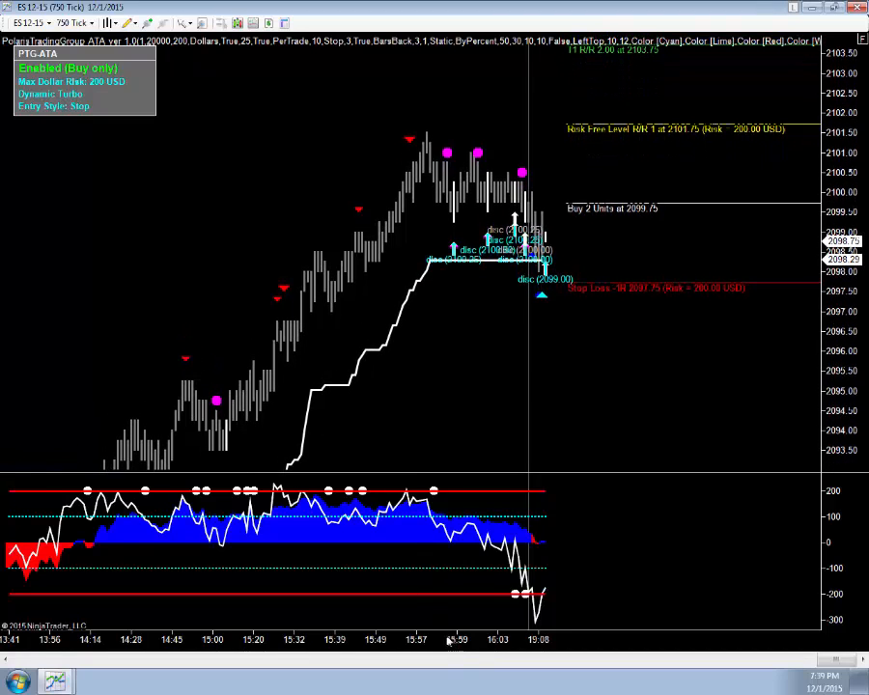
left_click_drag(450, 634, 397, 634)
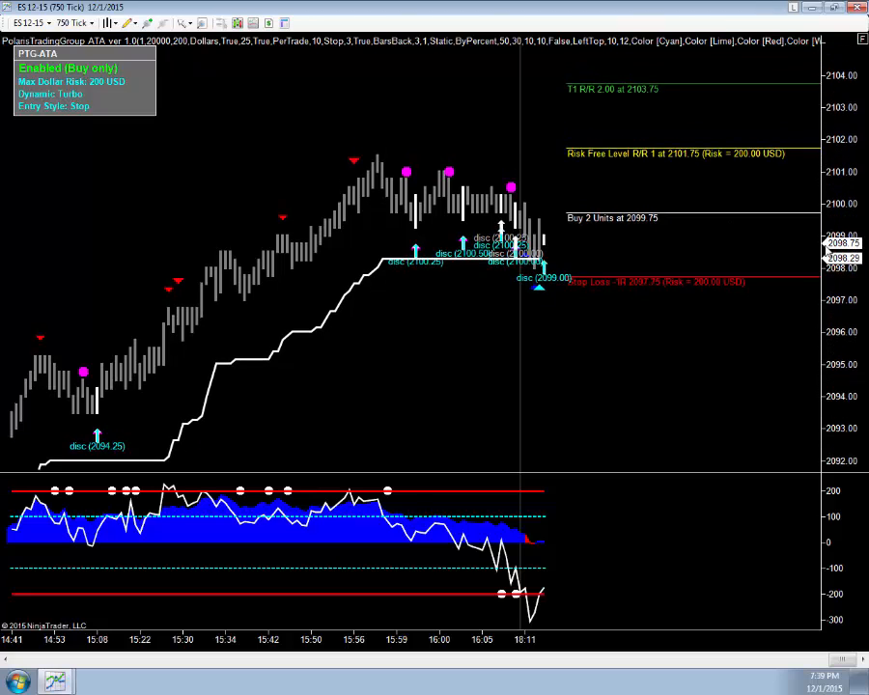
left_click_drag(778, 204, 807, 289)
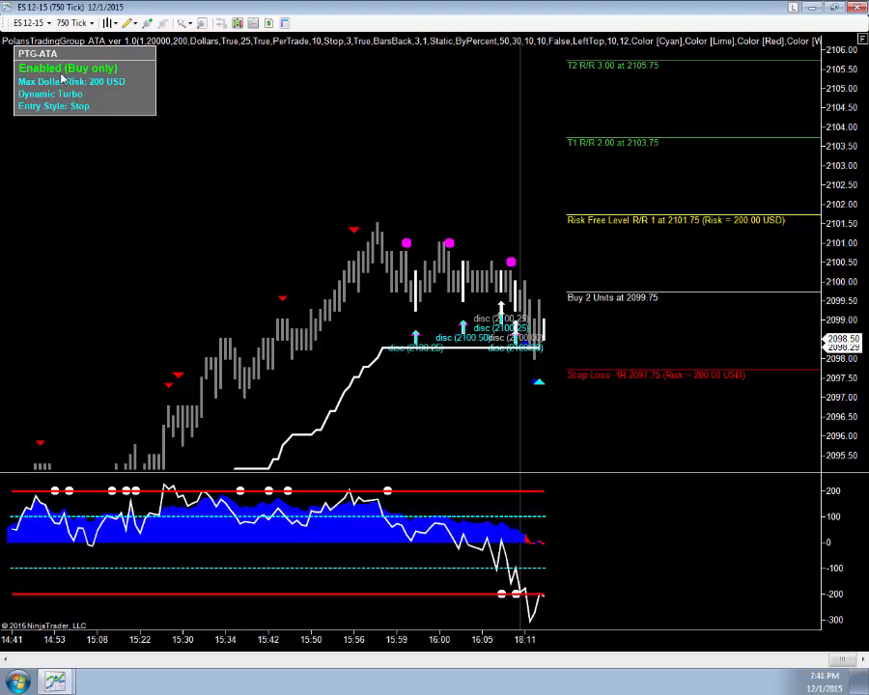
right_click(279, 136)
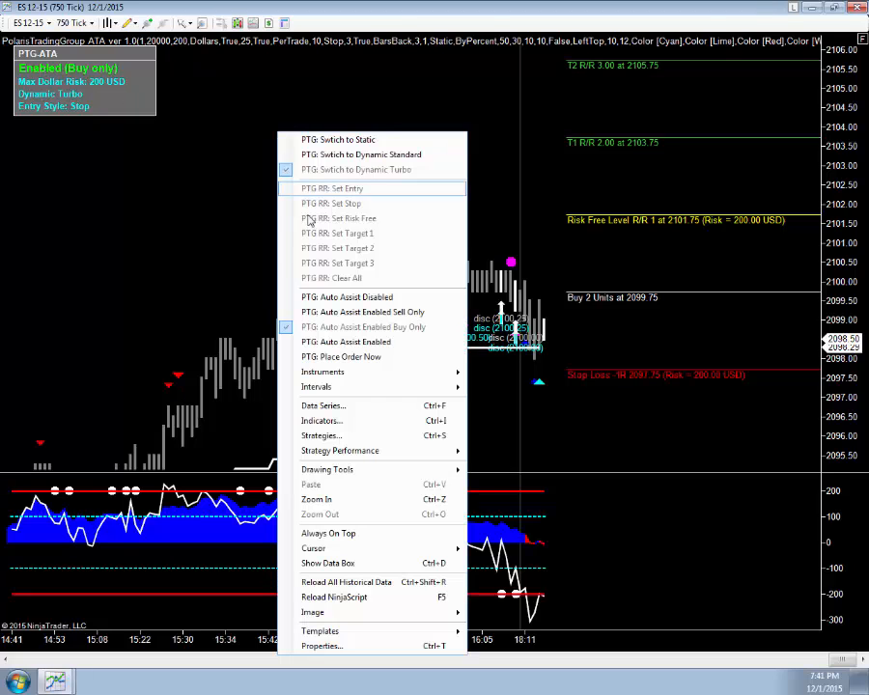
left_click(354, 298)
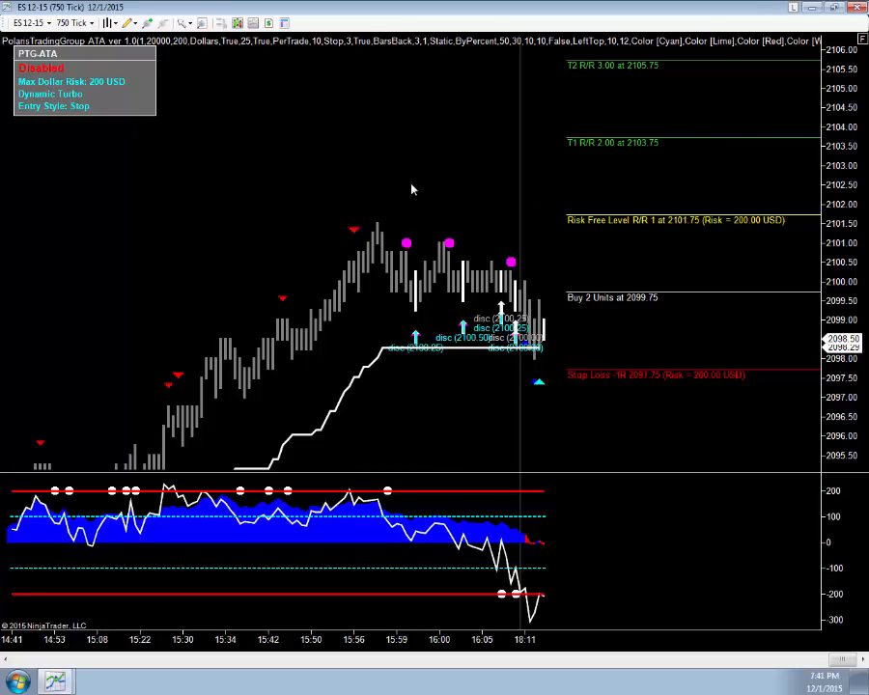
Step: Enable PTG Auto Assist for buys only again, then switch Auto Assist back to disabled
right_click(240, 104)
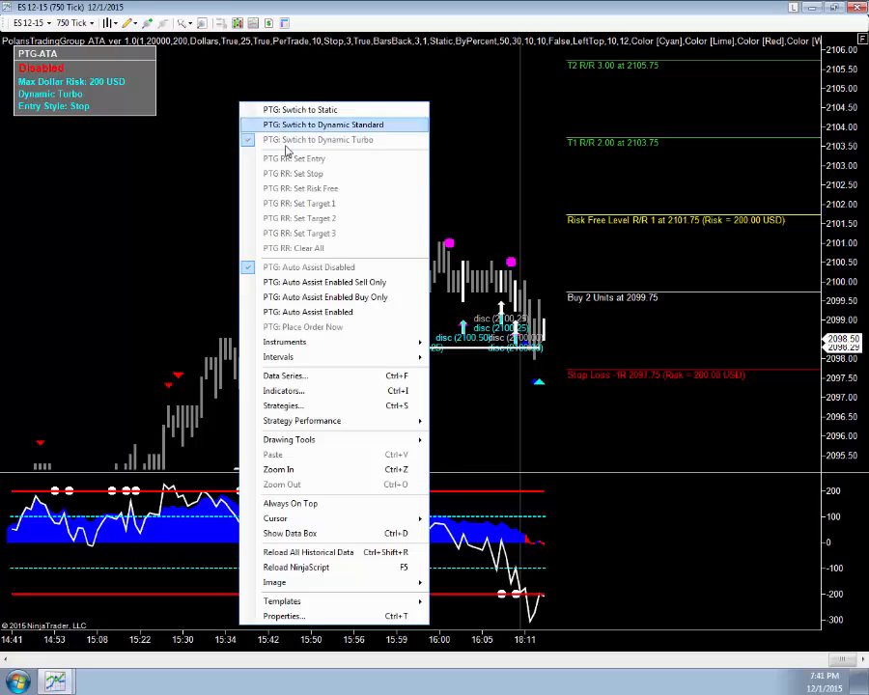
left_click(317, 298)
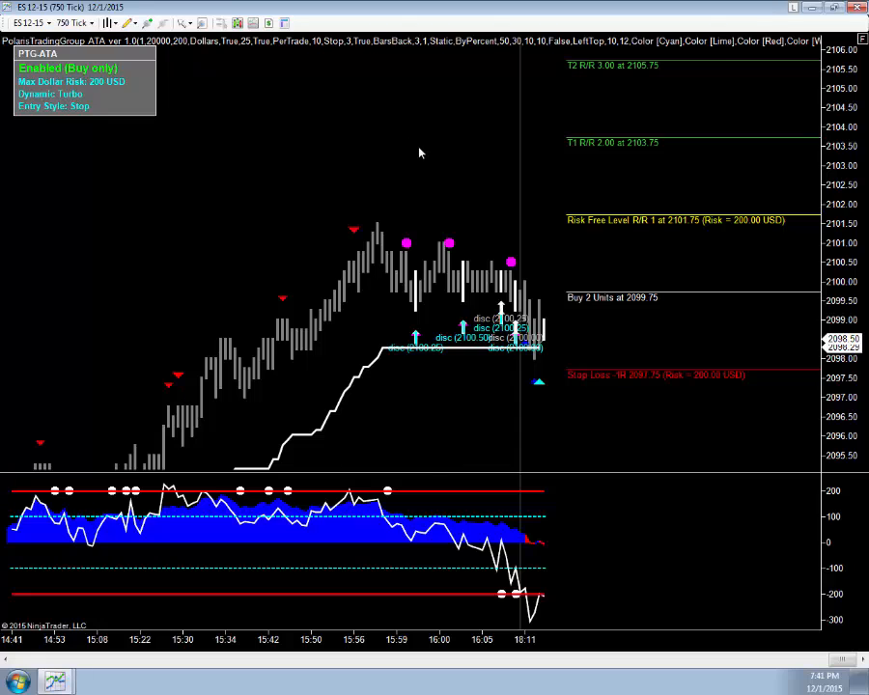
right_click(247, 102)
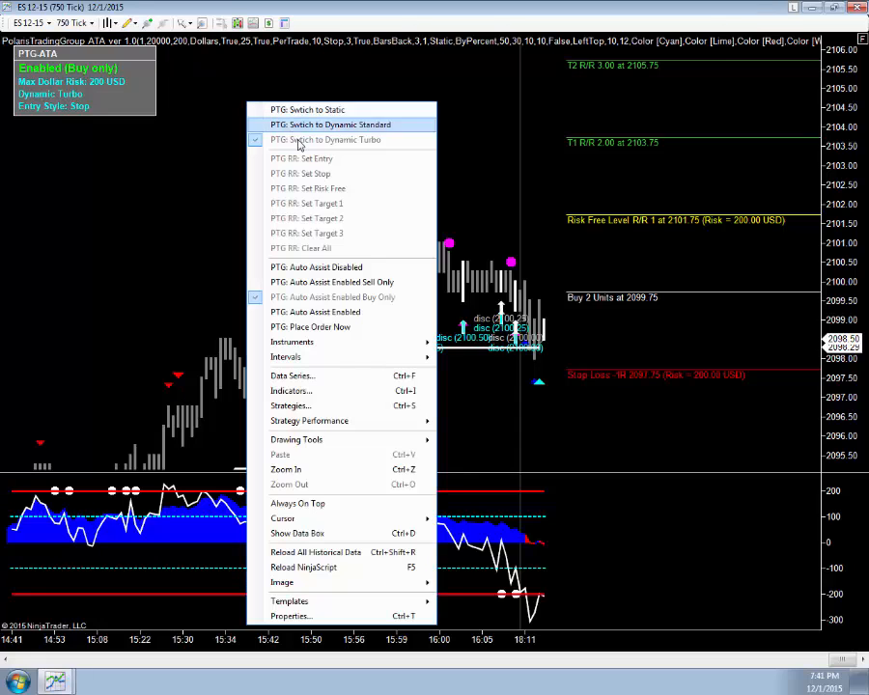
left_click(326, 269)
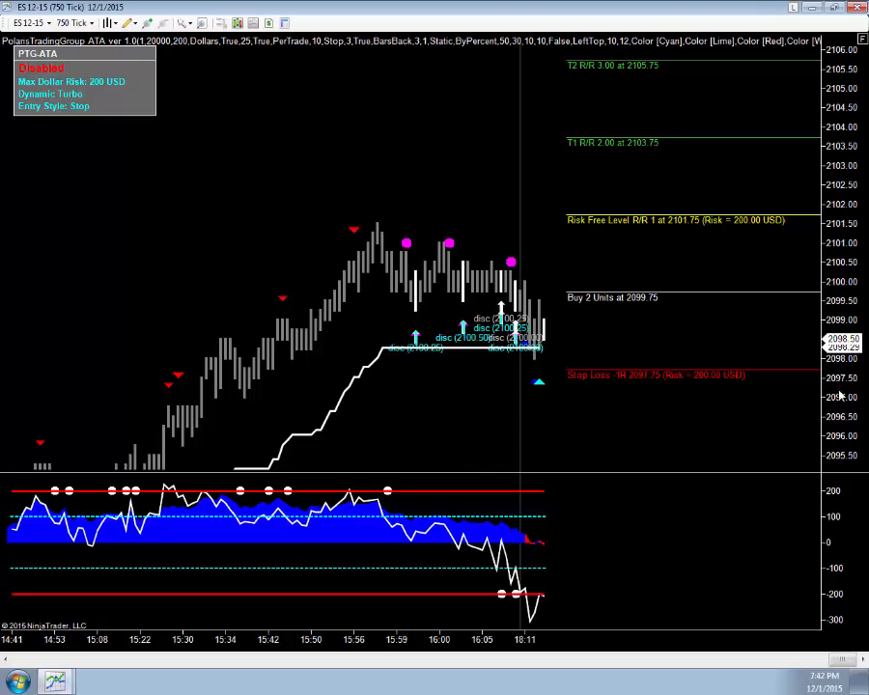
left_click_drag(839, 389, 838, 330)
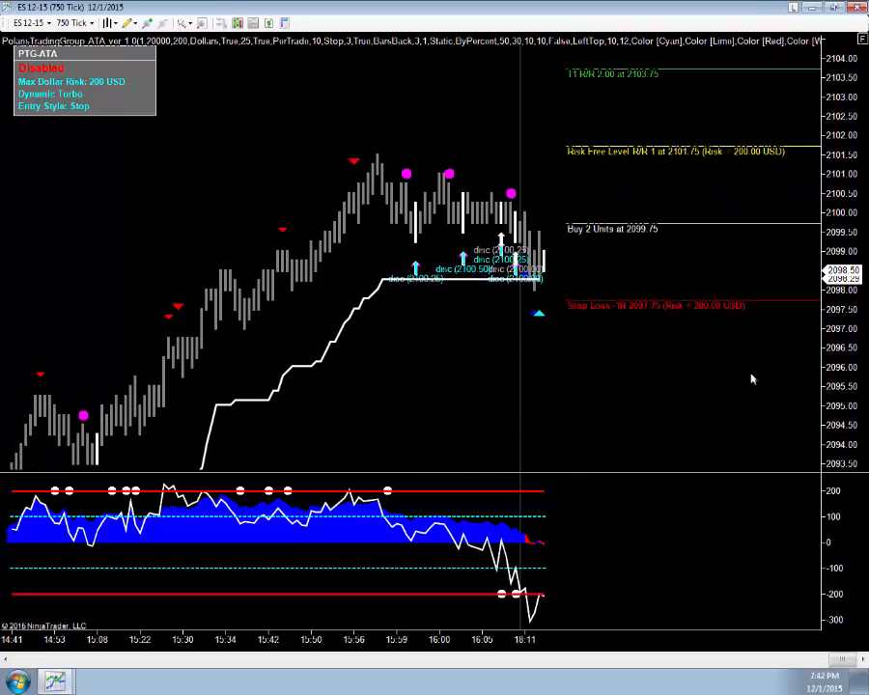
left_click_drag(97, 634, 112, 636)
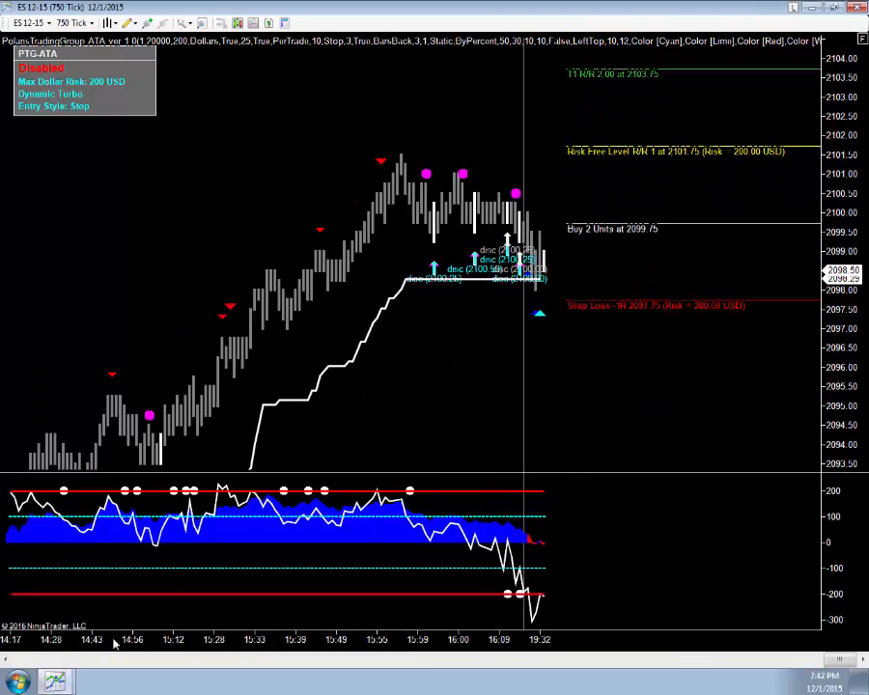
left_click_drag(839, 381, 828, 361)
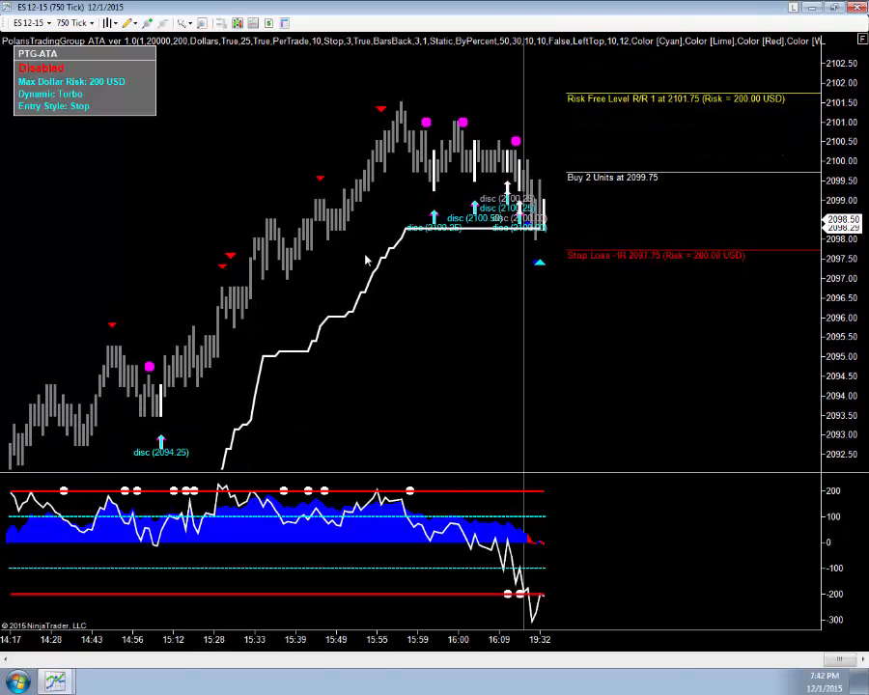